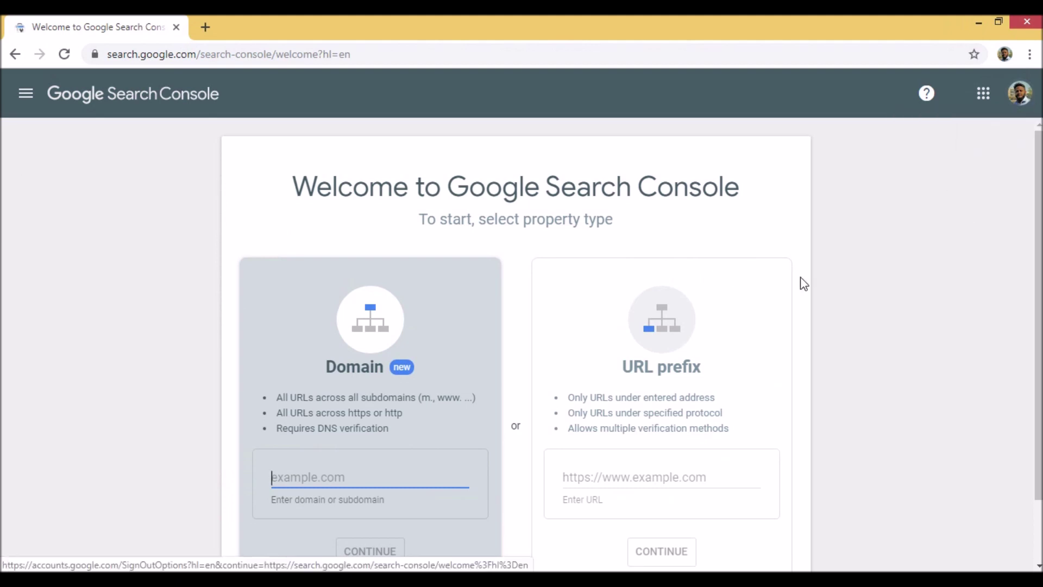
Enter bunyads.com in the Domain card's field and submit it as a new Domain property.
scroll(771, 300, "down", 2)
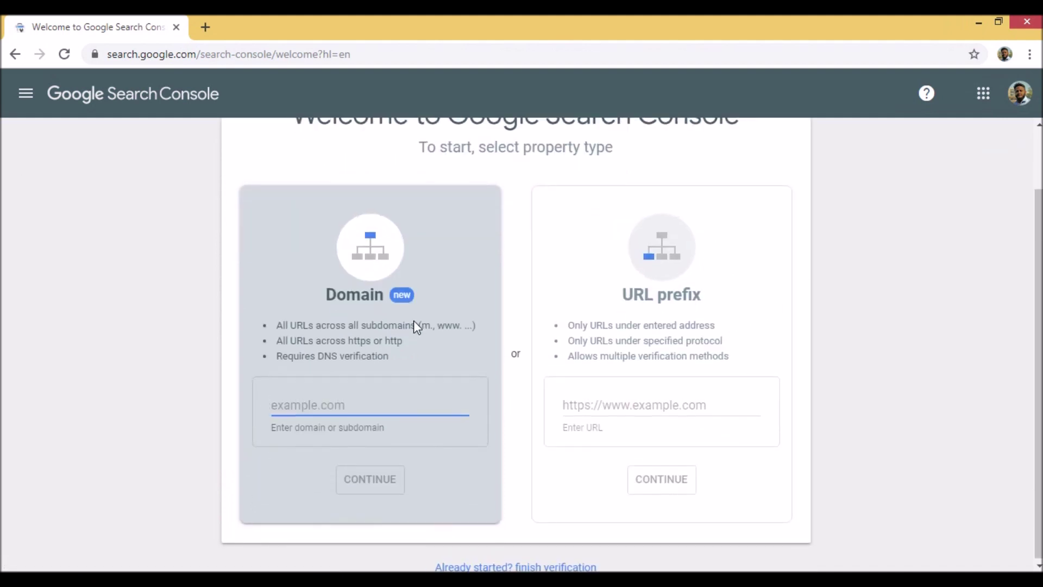
scroll(424, 347, "up", 2)
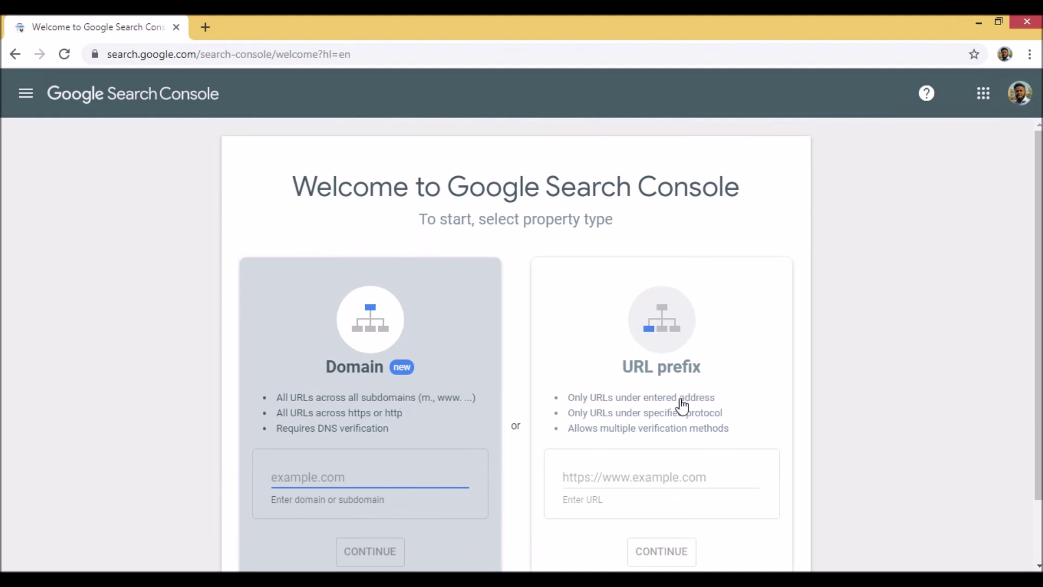
scroll(660, 426, "down", 1)
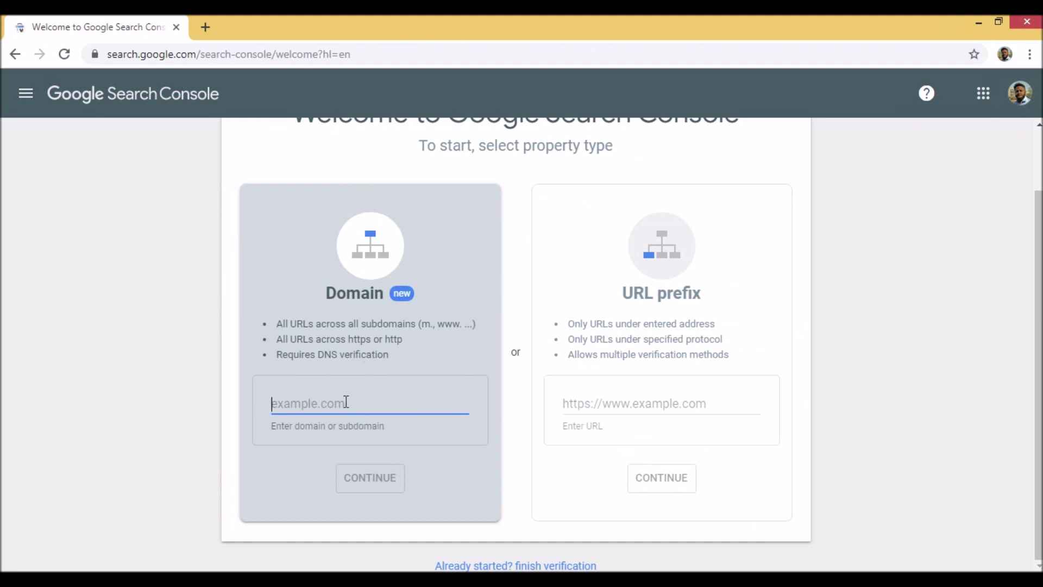
type("buny")
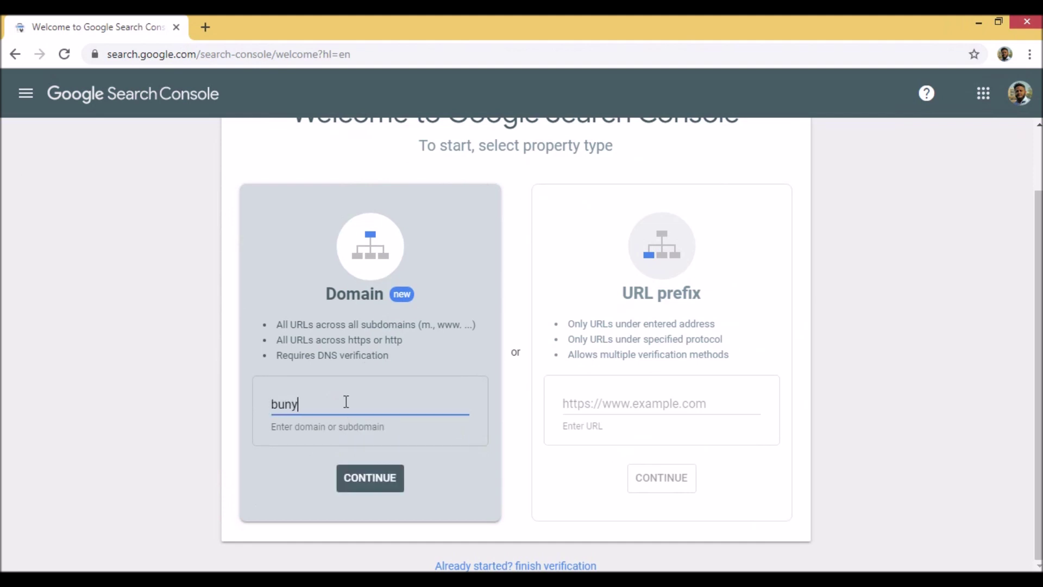
type("ads.com")
left_click(369, 484)
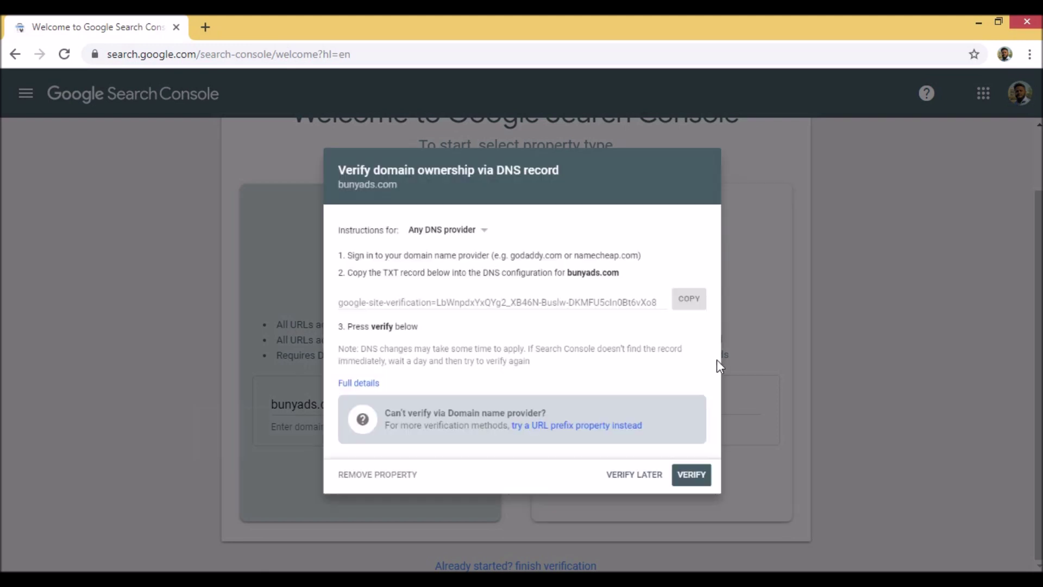
Set the verification dialog's DNS provider instructions to GoDaddy.com instead of Any DNS provider.
left_click_drag(372, 135, 367, 134)
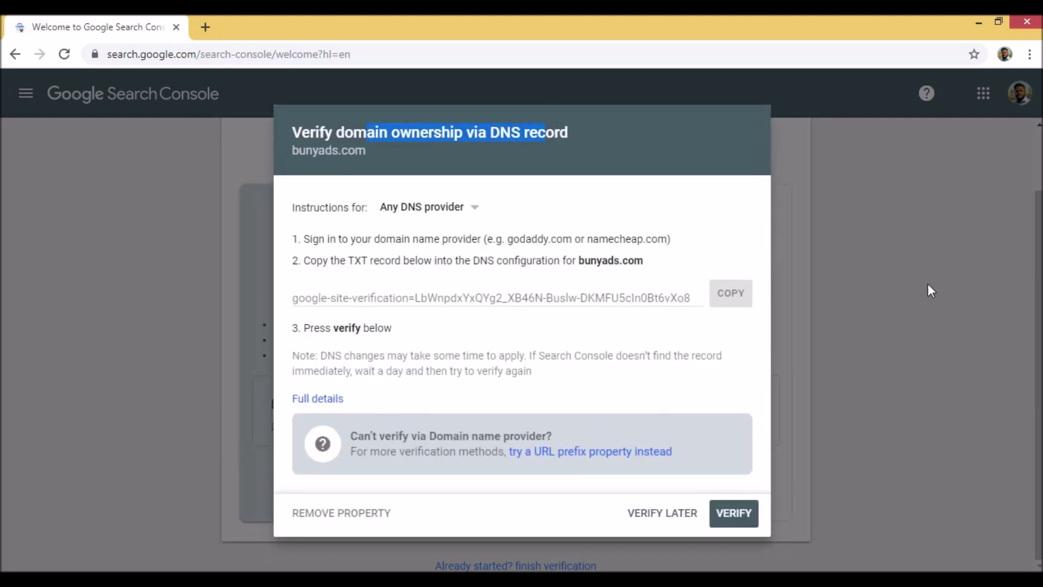
left_click(406, 216)
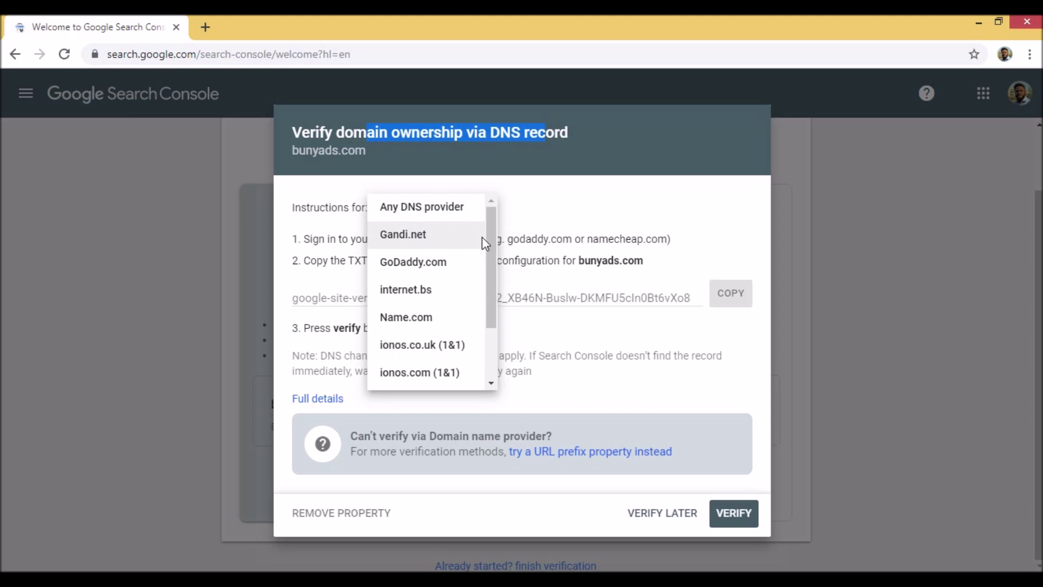
mouse_move(494, 230)
left_mouse_down()
mouse_move(493, 289)
mouse_move(487, 233)
left_mouse_up()
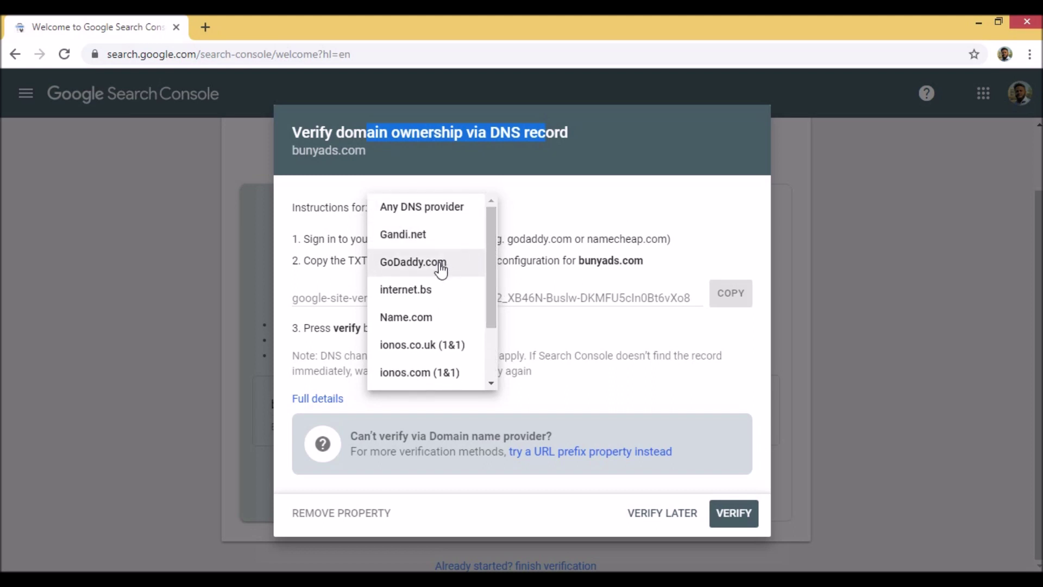
left_click(433, 216)
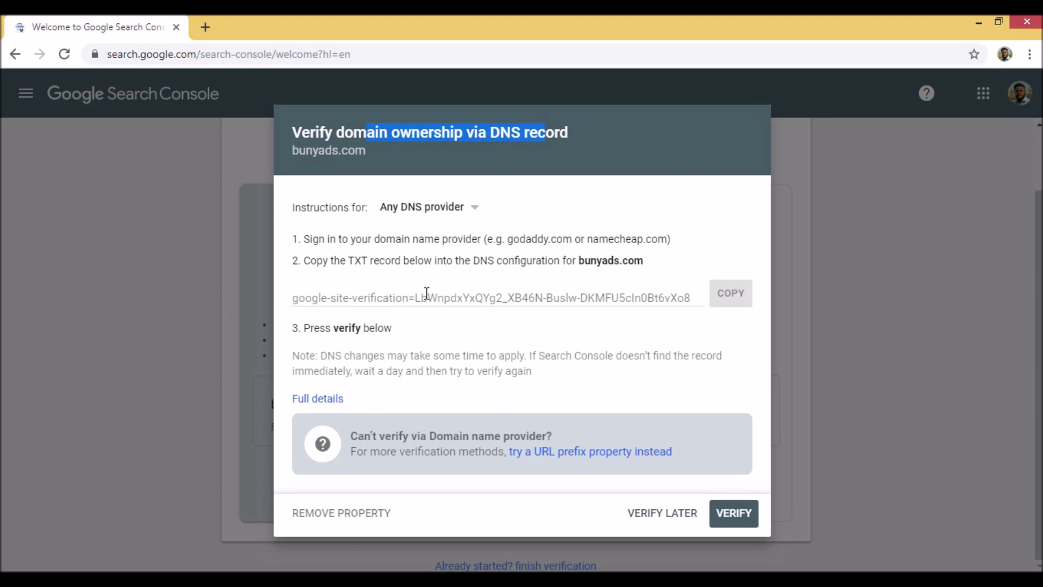
left_click_drag(470, 262, 563, 263)
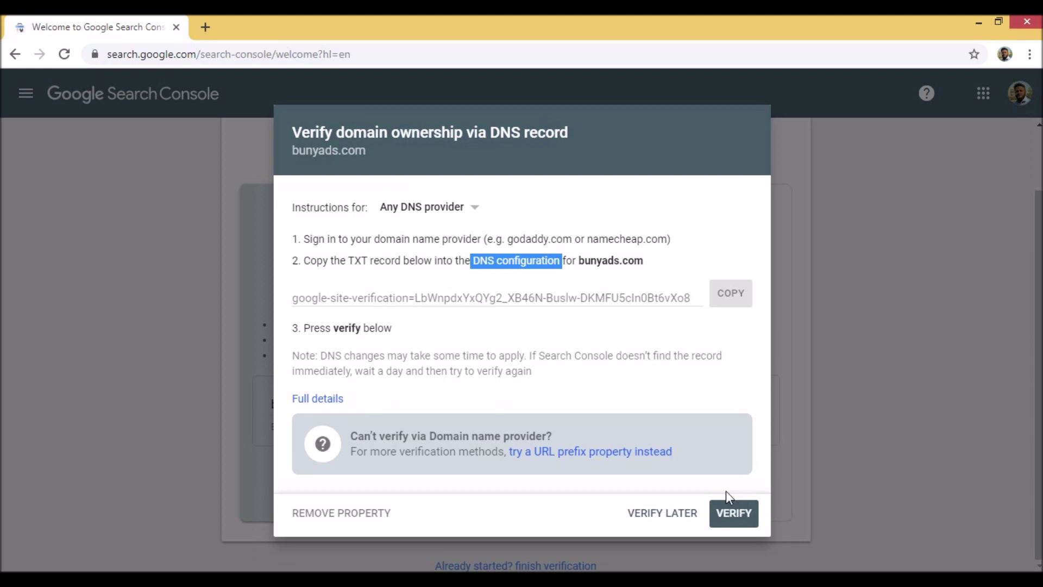
left_click(450, 217)
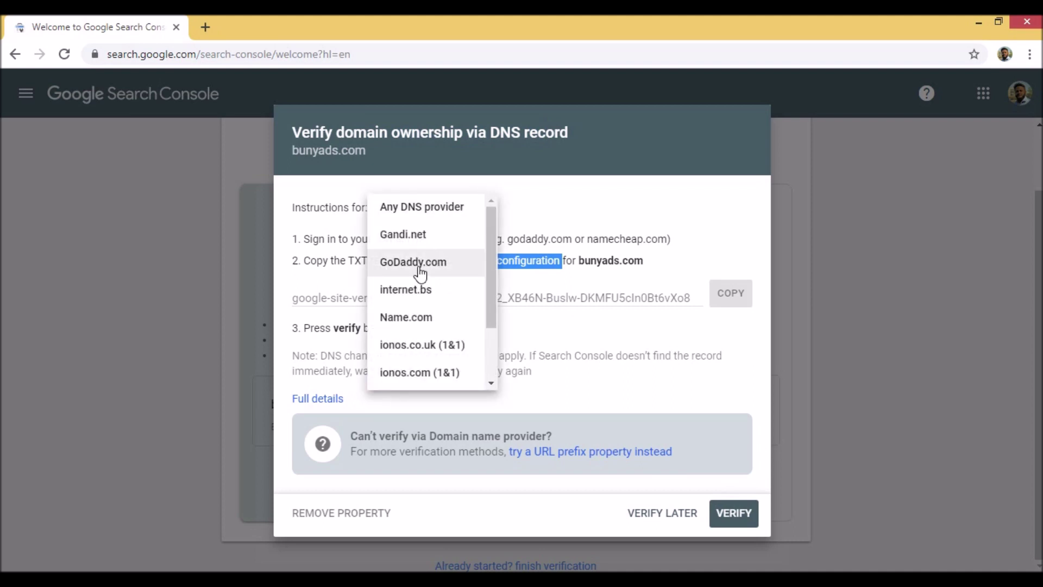
left_click(419, 266)
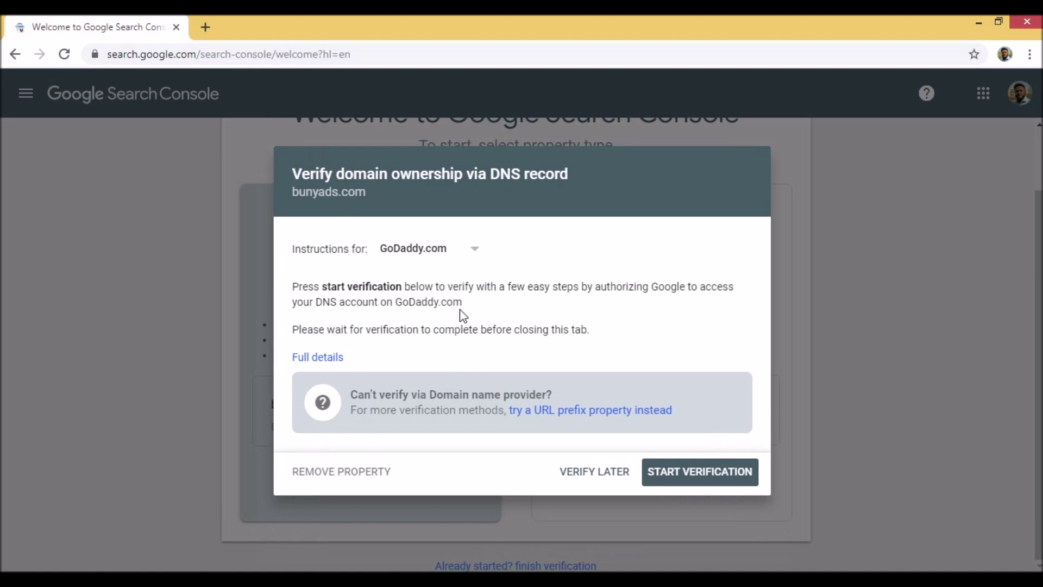
Start verification and authorize google.com on GoDaddy to change bunyads.com.
left_click(687, 475)
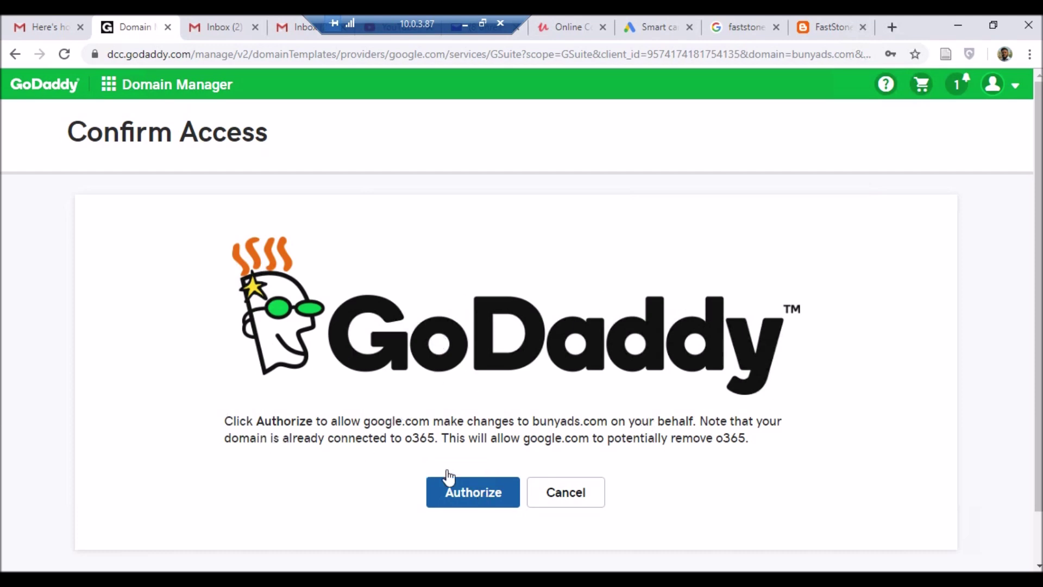
left_click(466, 499)
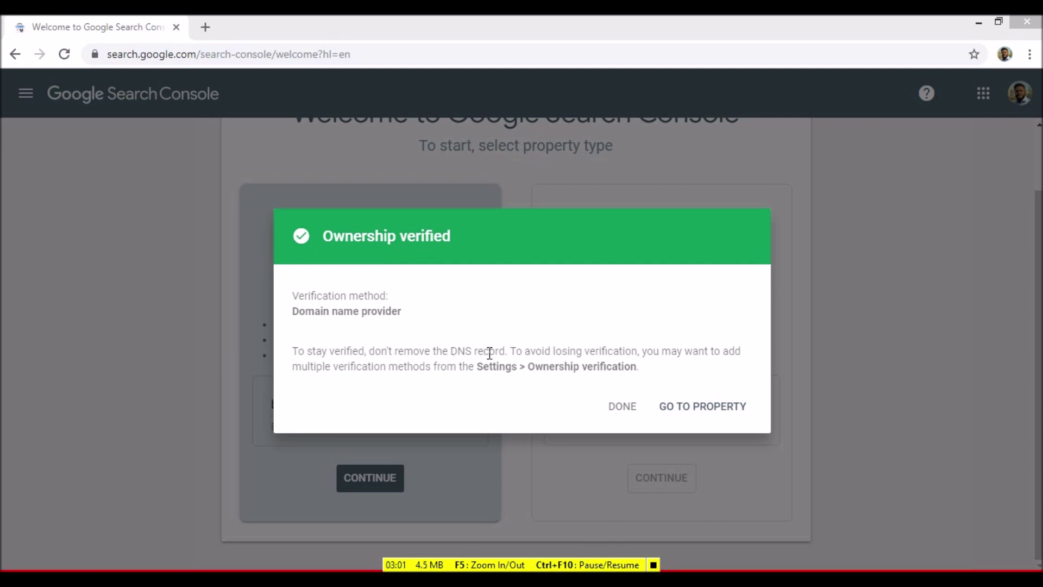
Close the Ownership verified confirmation to return to the welcome page showing bunyads.com.
left_click(622, 411)
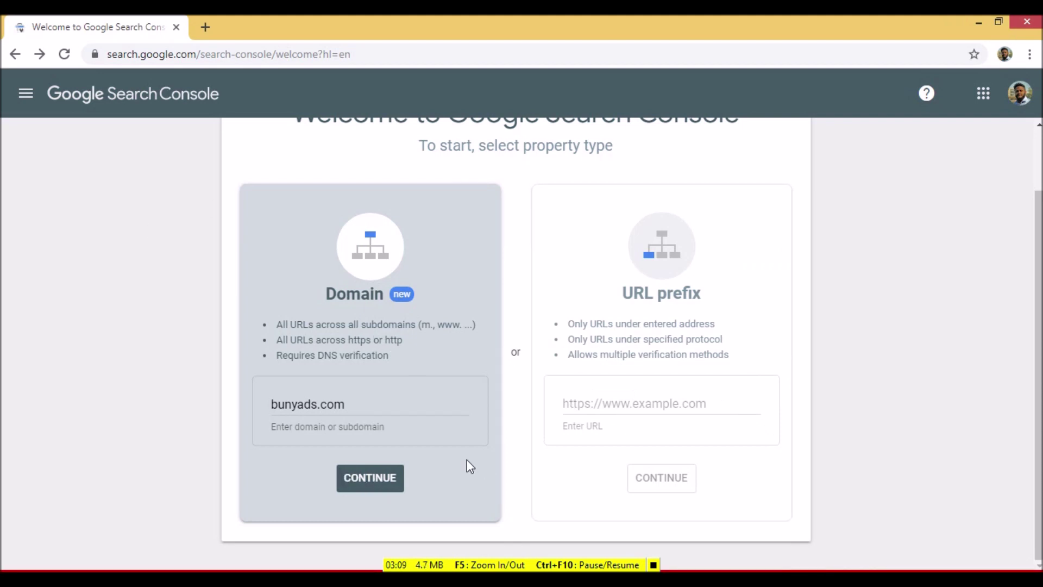
scroll(467, 458, "up", 1)
scroll(347, 299, "down", 1)
scroll(195, 214, "up", 2)
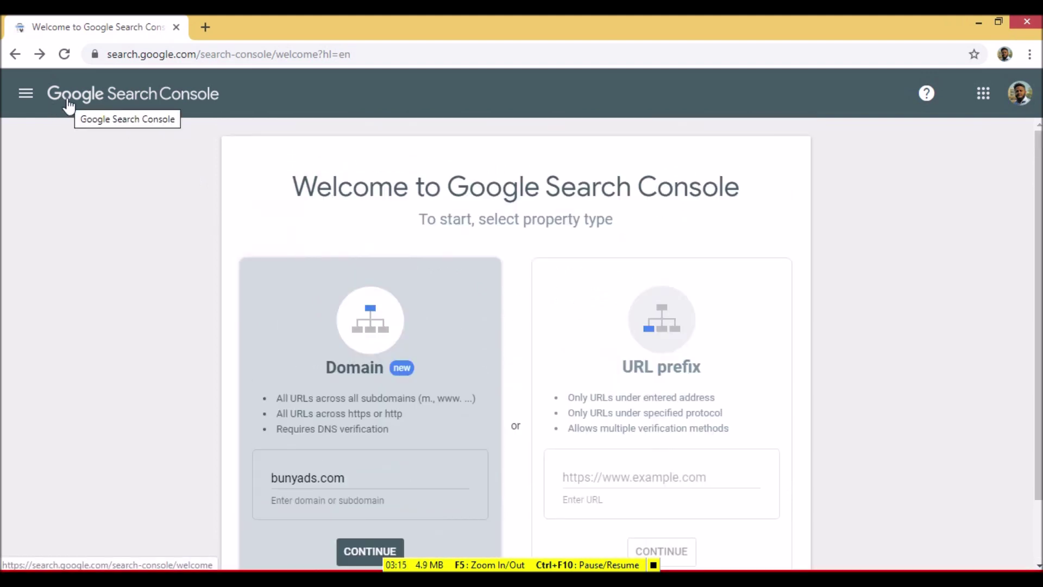
Open a new browser tab and load the Google homepage.
left_click(205, 27)
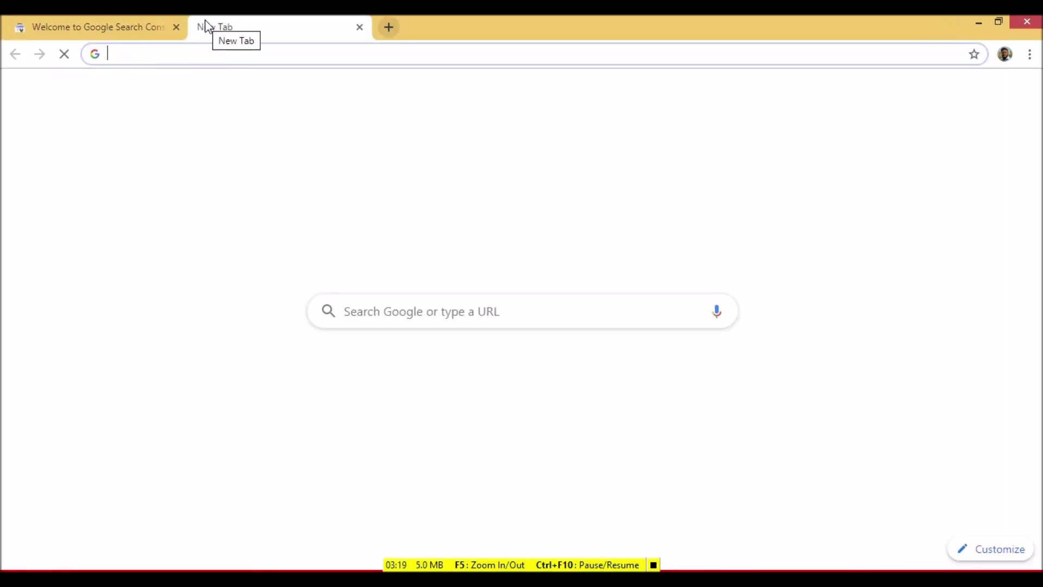
type("go")
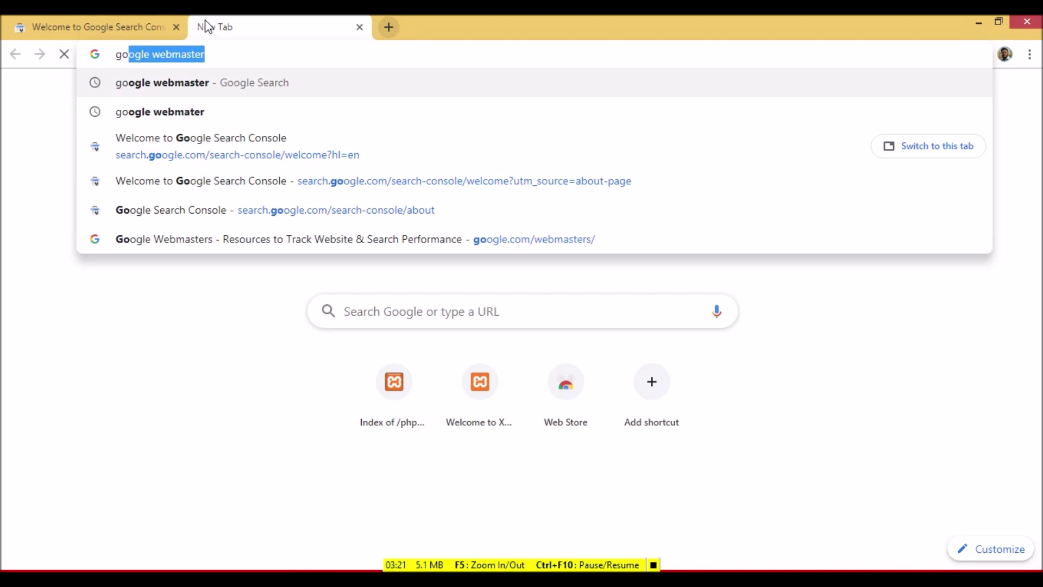
type("ogle")
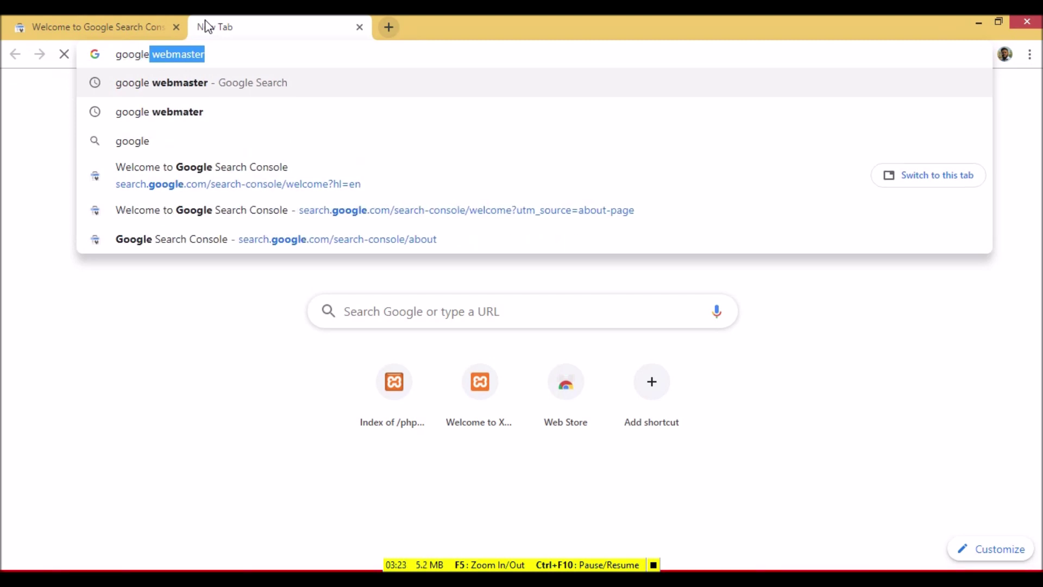
key("ctrl+Return")
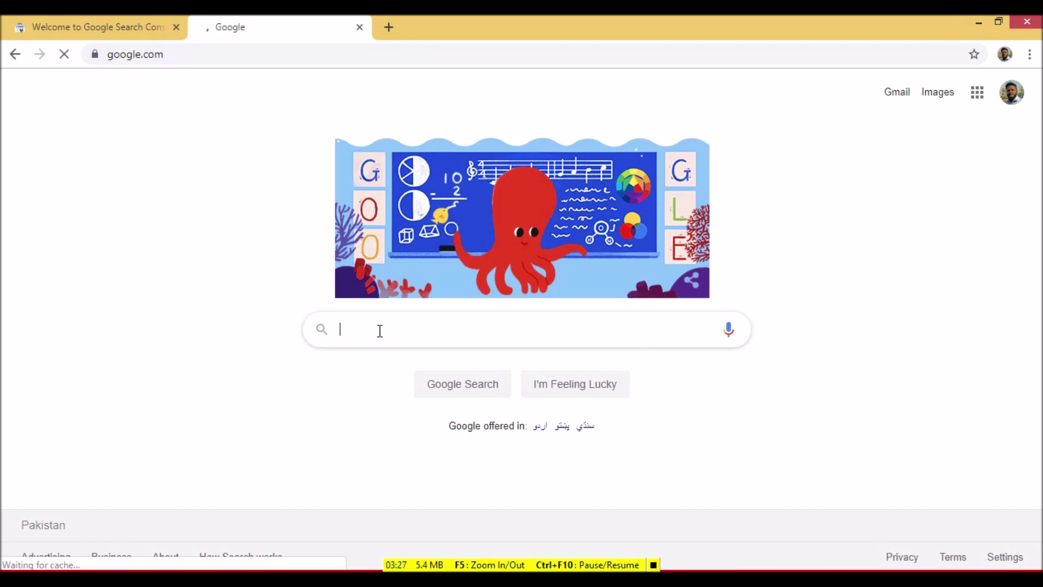
Search Google for 'bunyads' and scroll to the Bunyads - Property Management listing.
left_click(380, 330)
type("bunyads")
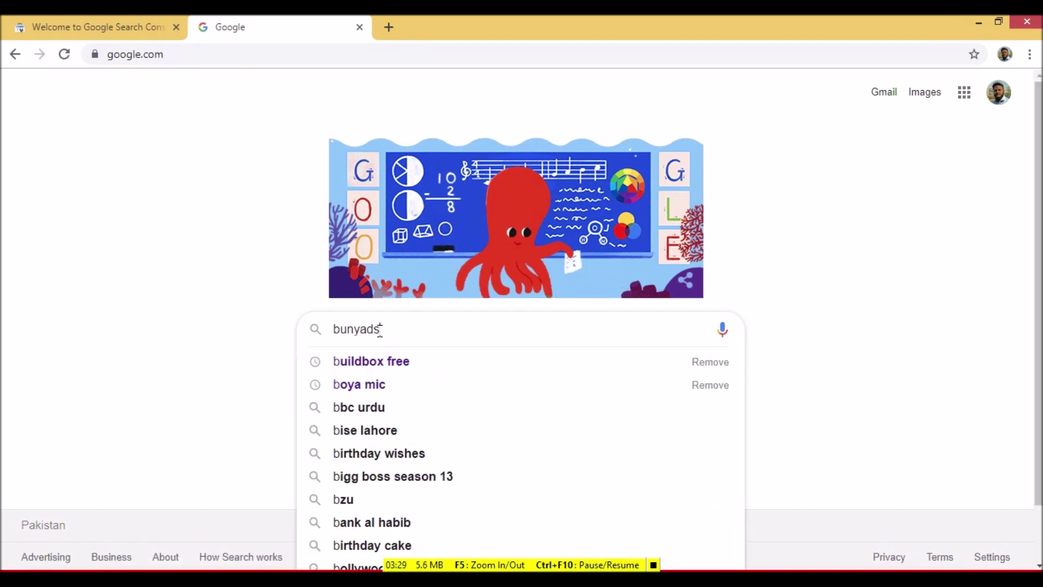
key("Return")
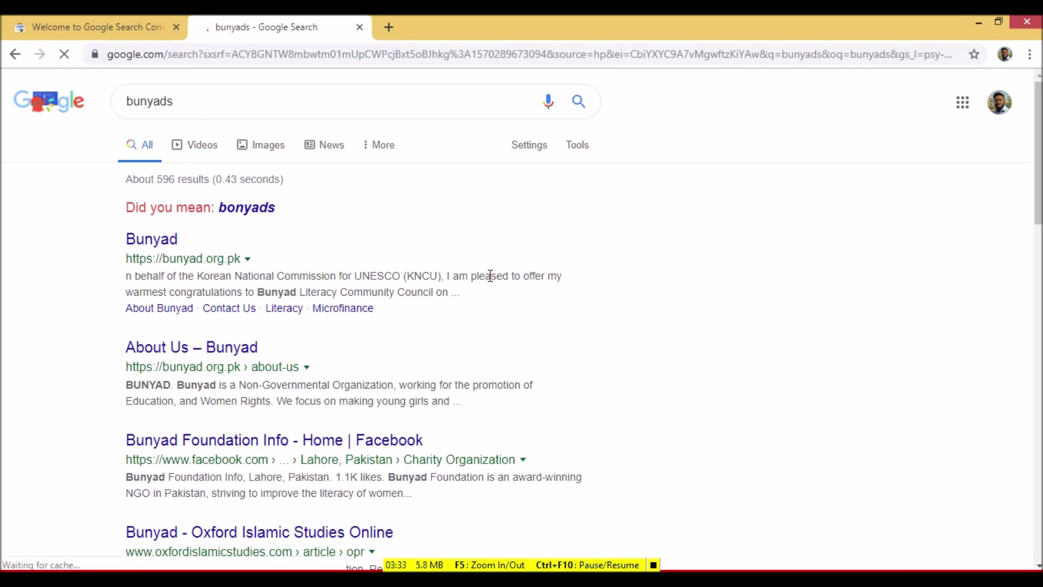
scroll(491, 277, "down", 1)
scroll(490, 277, "down", 2)
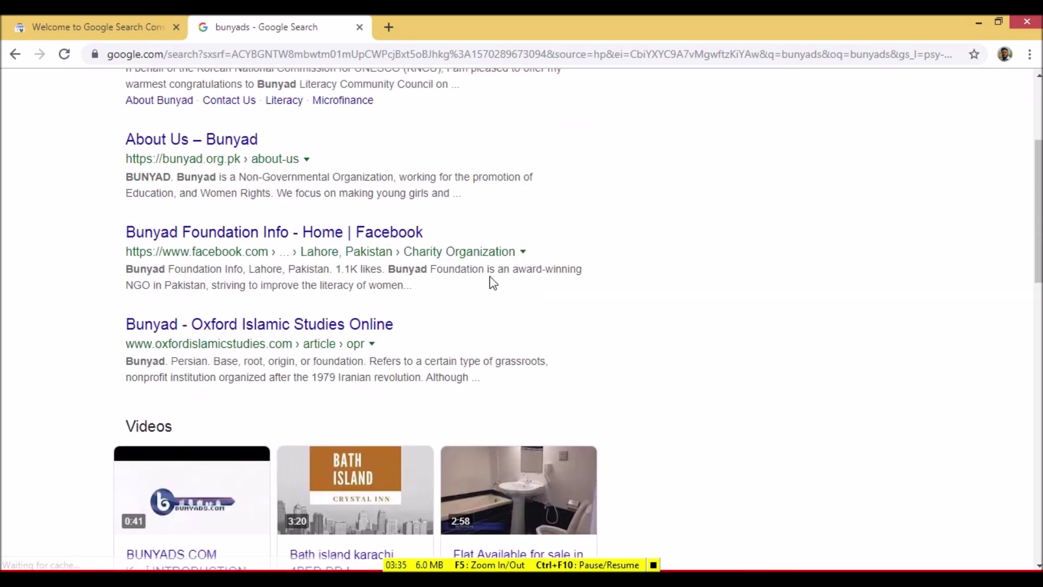
scroll(490, 277, "down", 3)
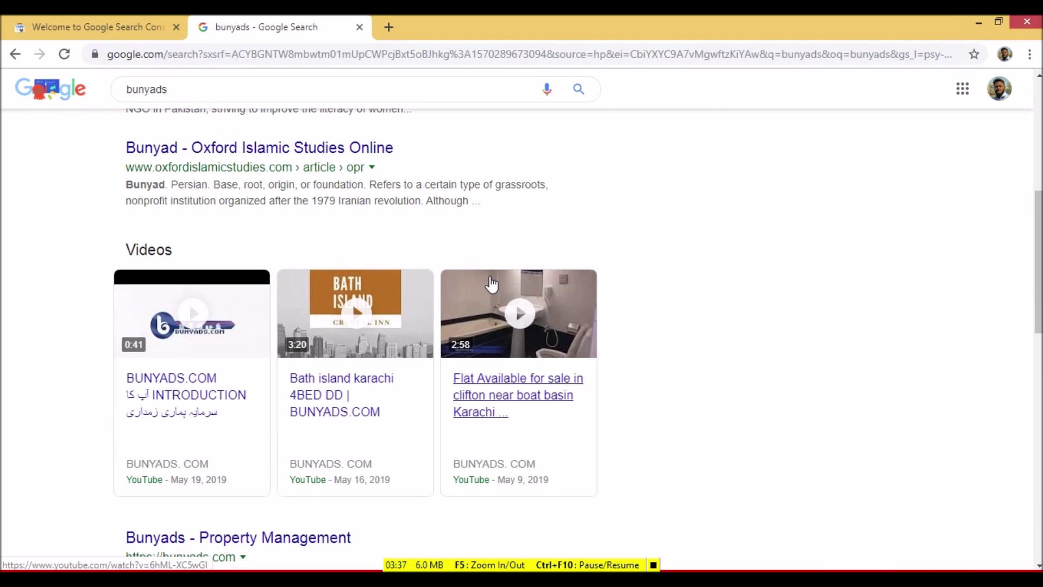
scroll(490, 283, "down", 1)
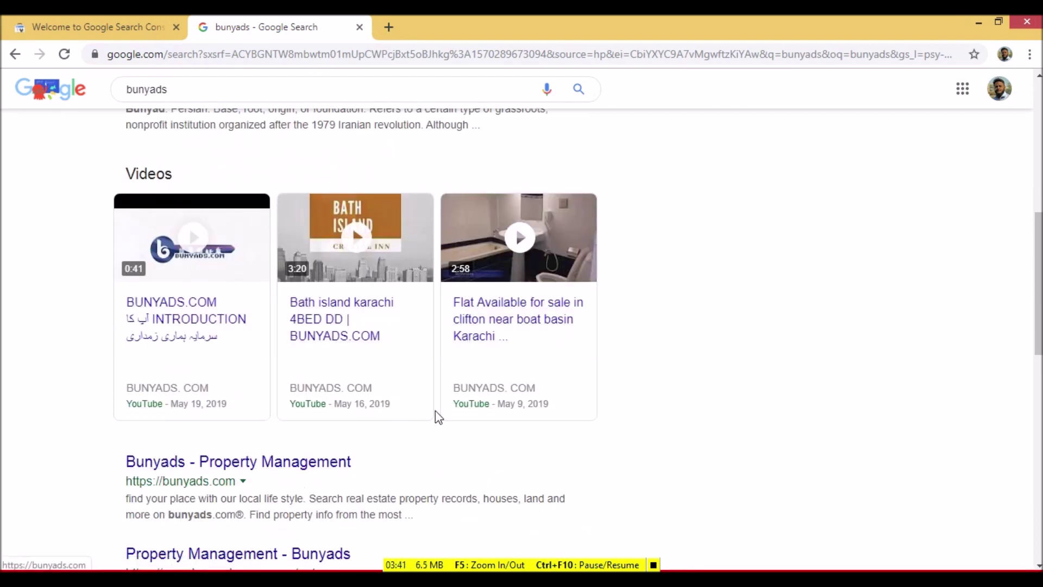
mouse_move(435, 412)
scroll(435, 411, "up", 6)
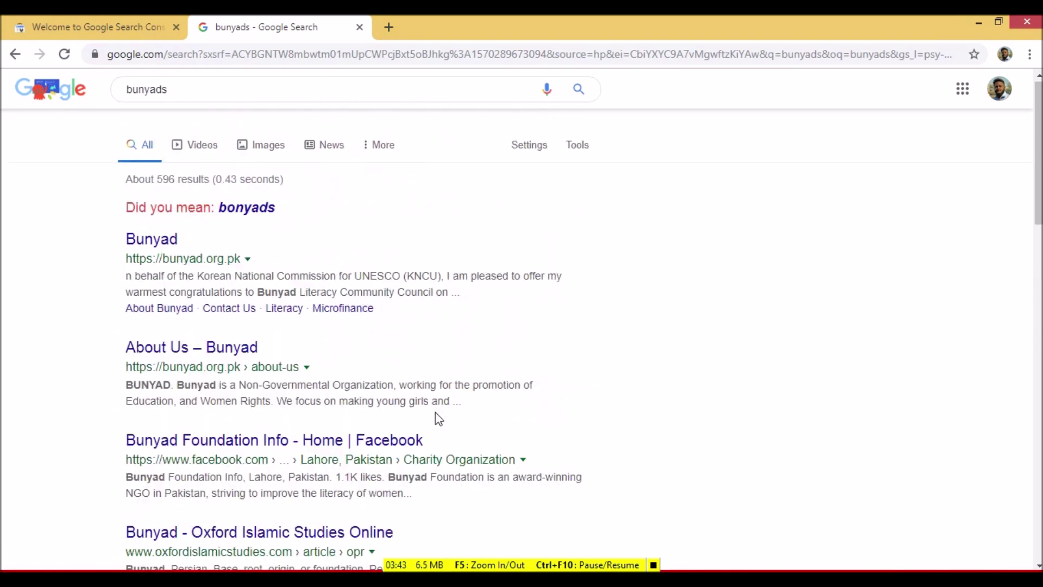
left_click_drag(112, 105, 112, 105)
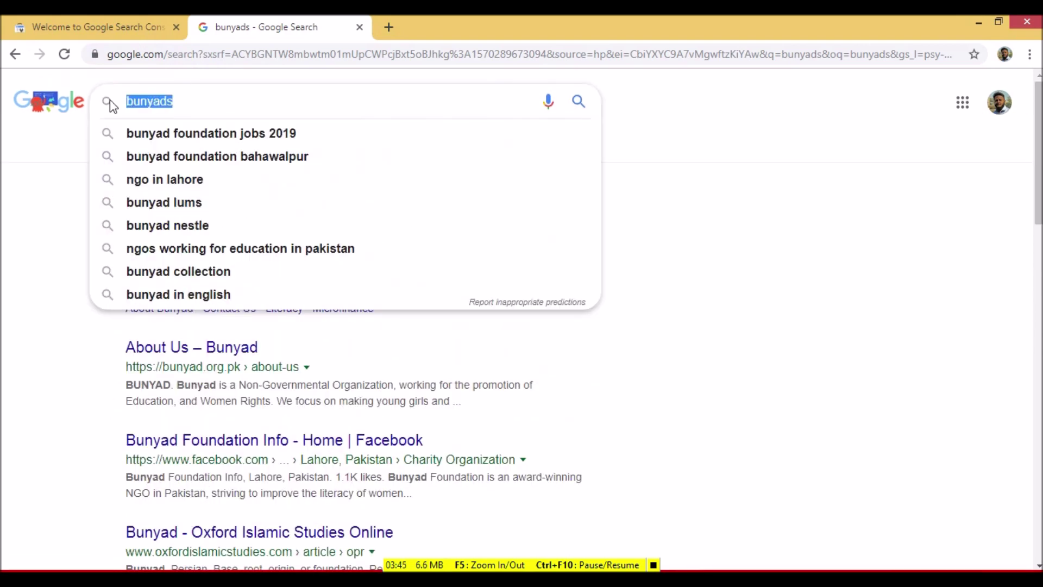
Search 'propry sell purchase', glance at Images, then browse the All web results.
type("prop")
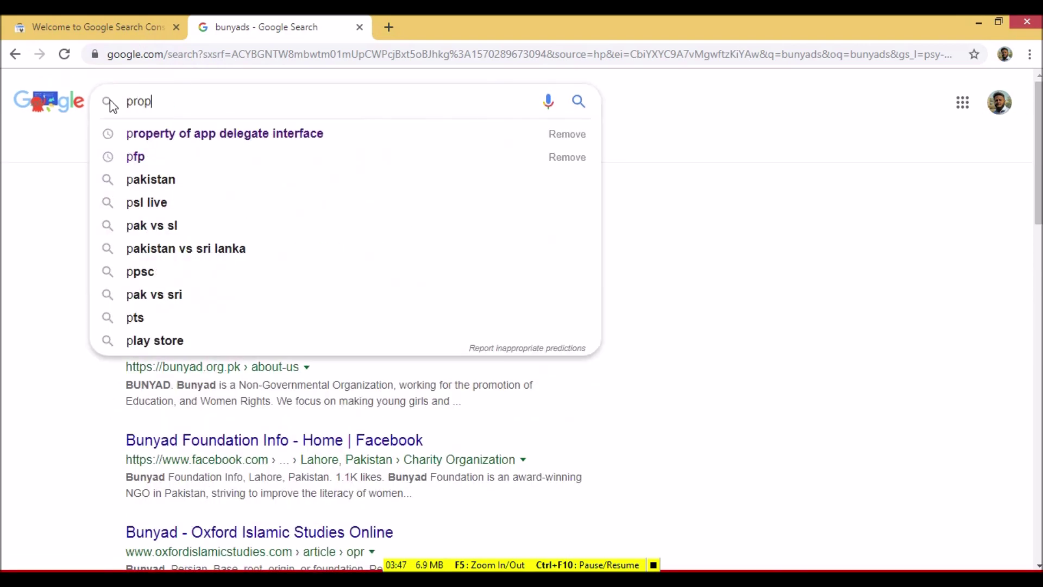
type("ry sel")
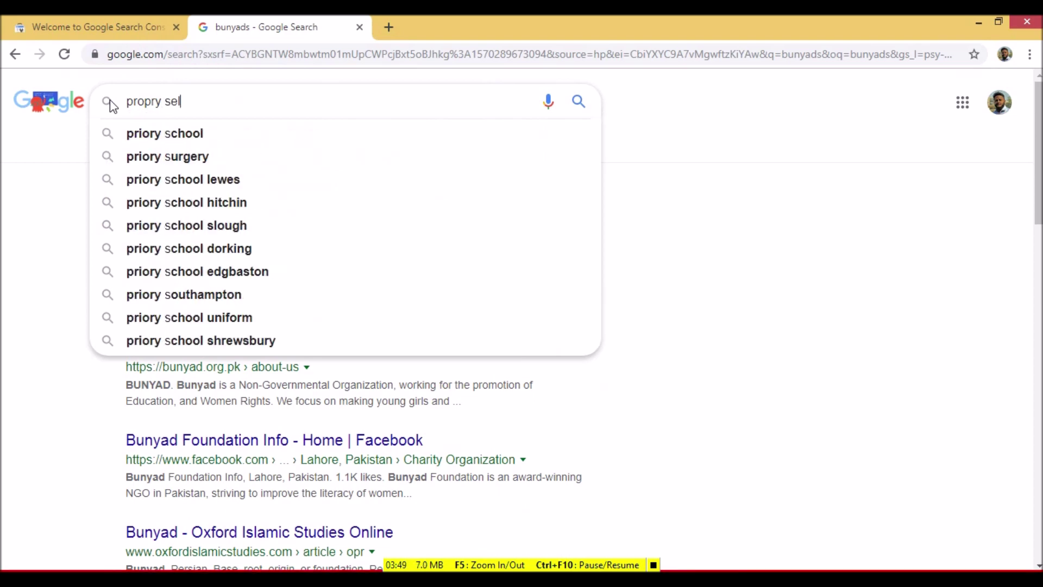
type("l purchase")
key("Return")
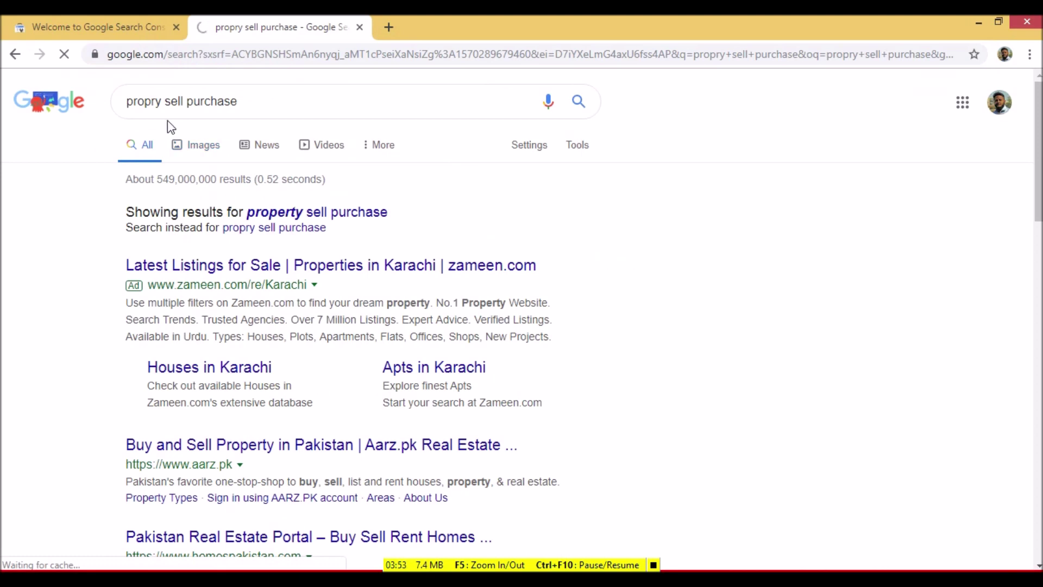
left_click(202, 145)
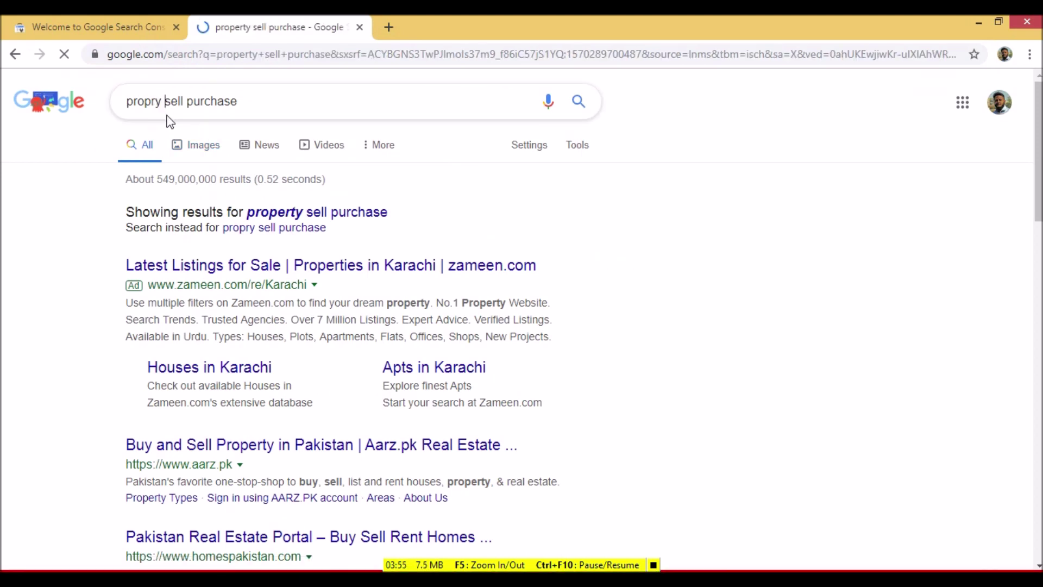
left_click(151, 146)
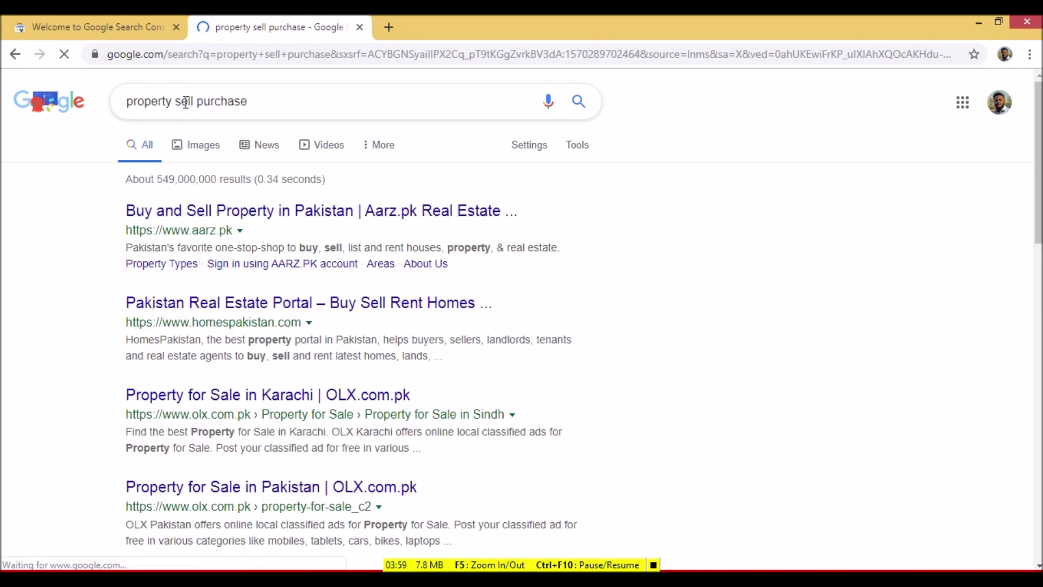
left_click(276, 103)
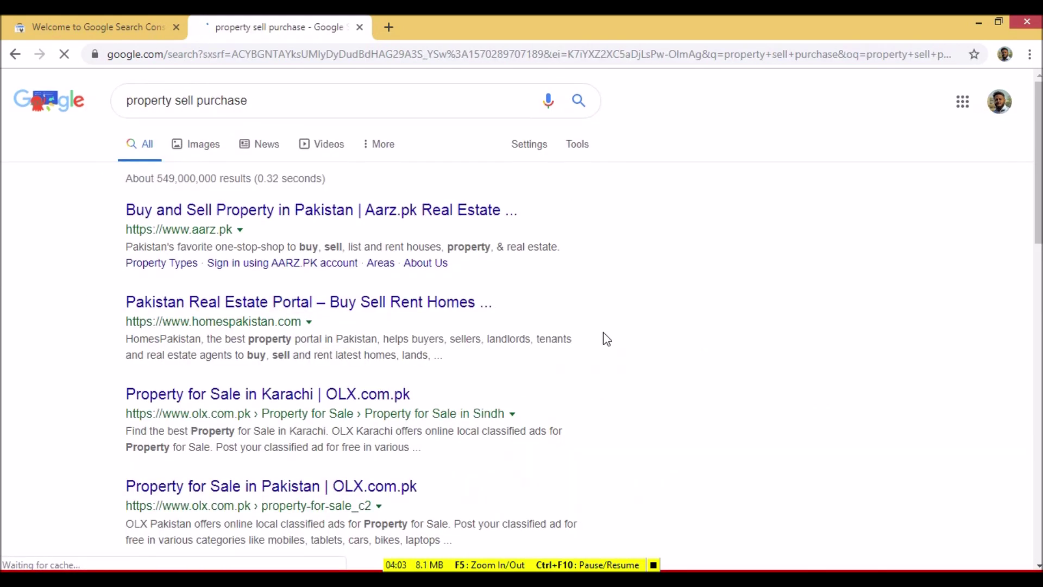
scroll(604, 338, "down", 3)
scroll(606, 339, "down", 2)
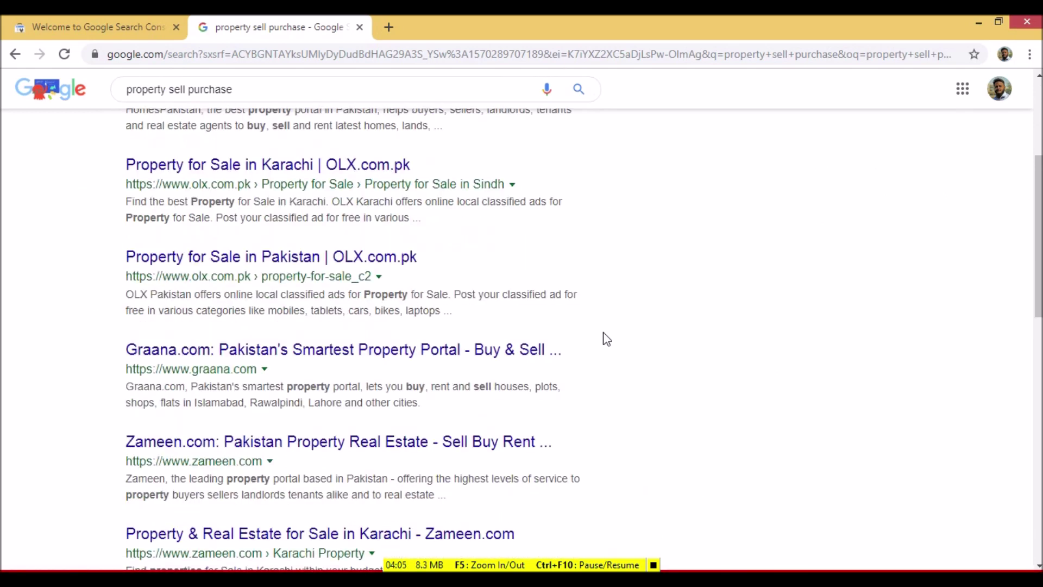
scroll(607, 339, "down", 5)
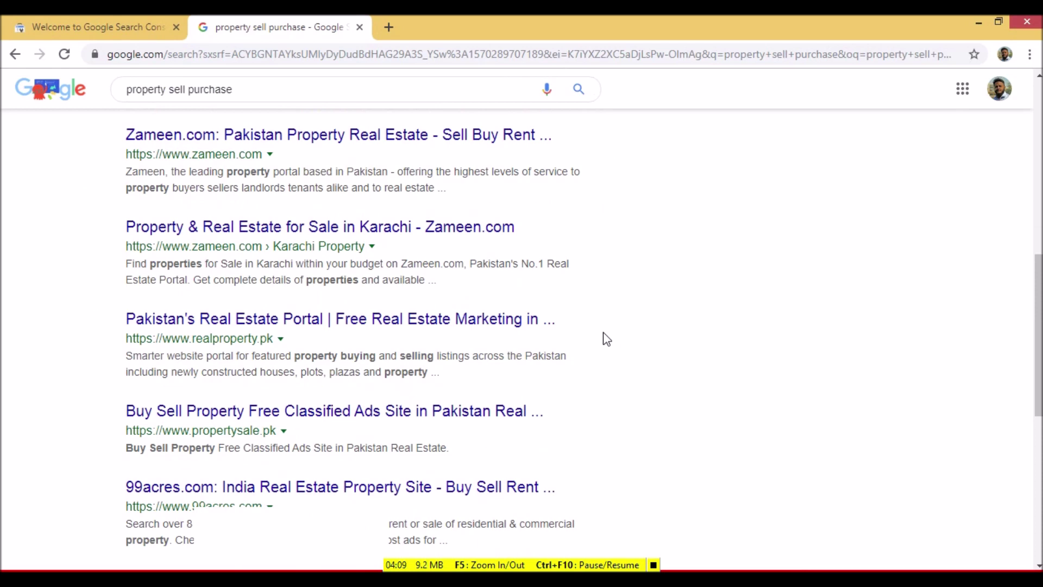
scroll(242, 235, "up", 5)
scroll(89, 225, "up", 4)
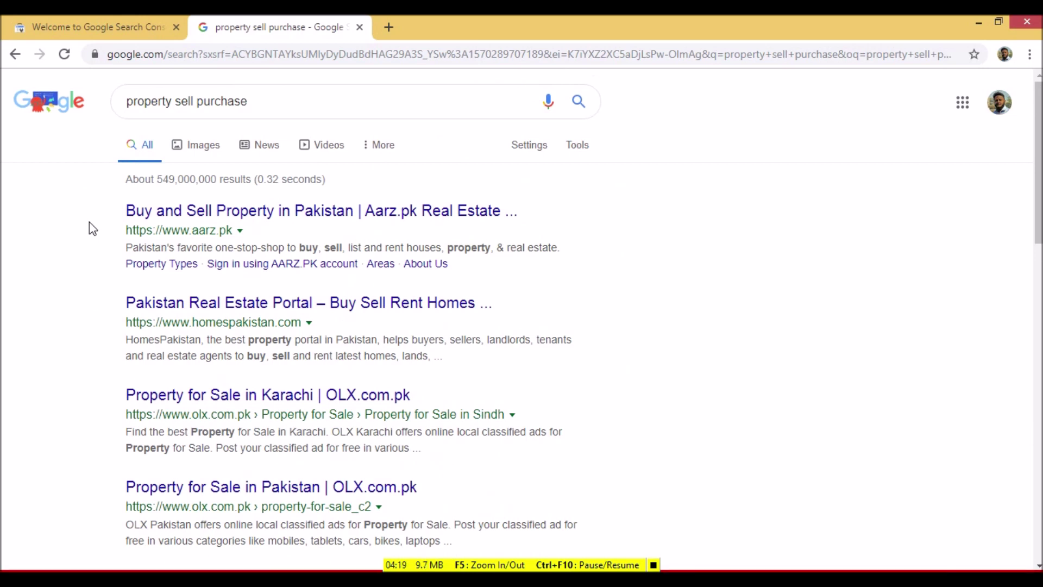
Search 'bunyads' again, scroll to its bunyads.com results, then switch to the Search Console tab.
left_click_drag(289, 98, 96, 99)
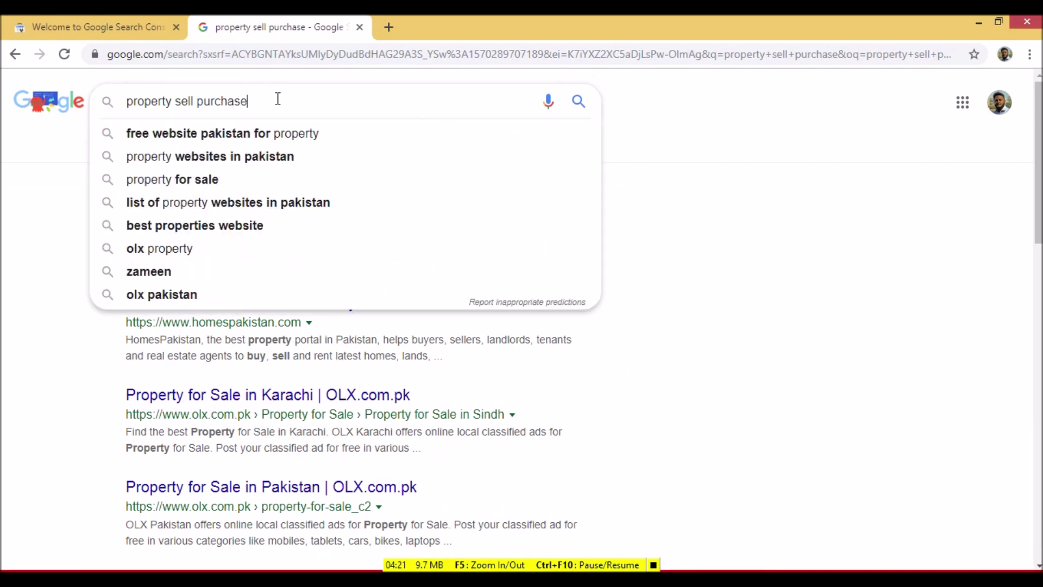
type("bunyads")
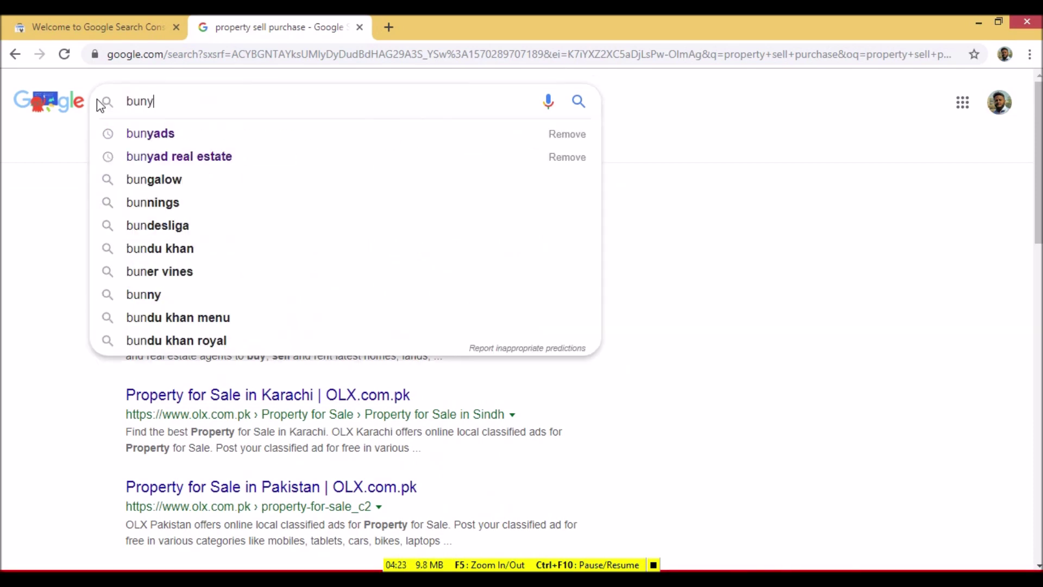
key("Return")
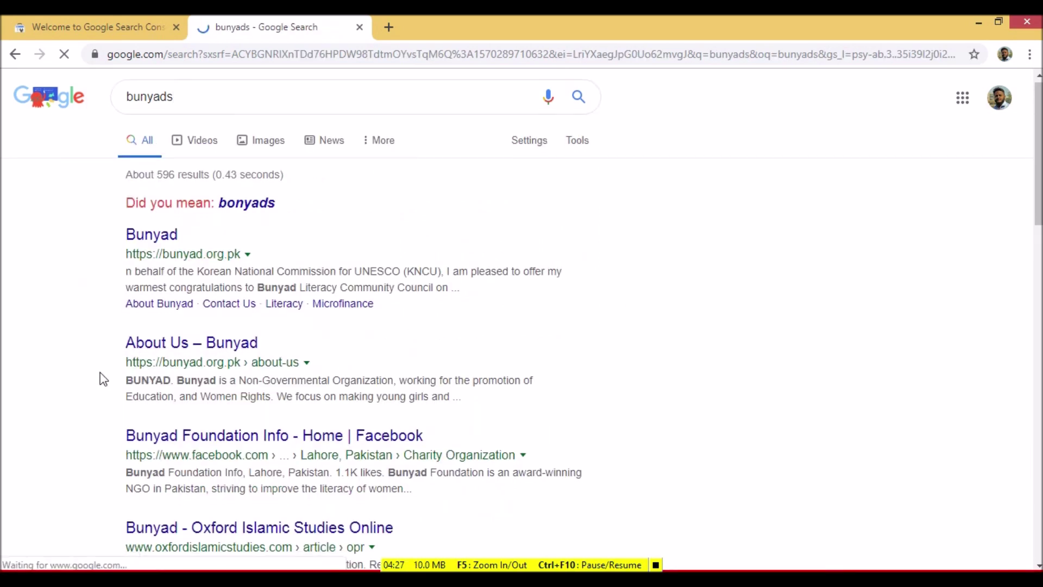
scroll(103, 377, "down", 4)
scroll(103, 379, "down", 4)
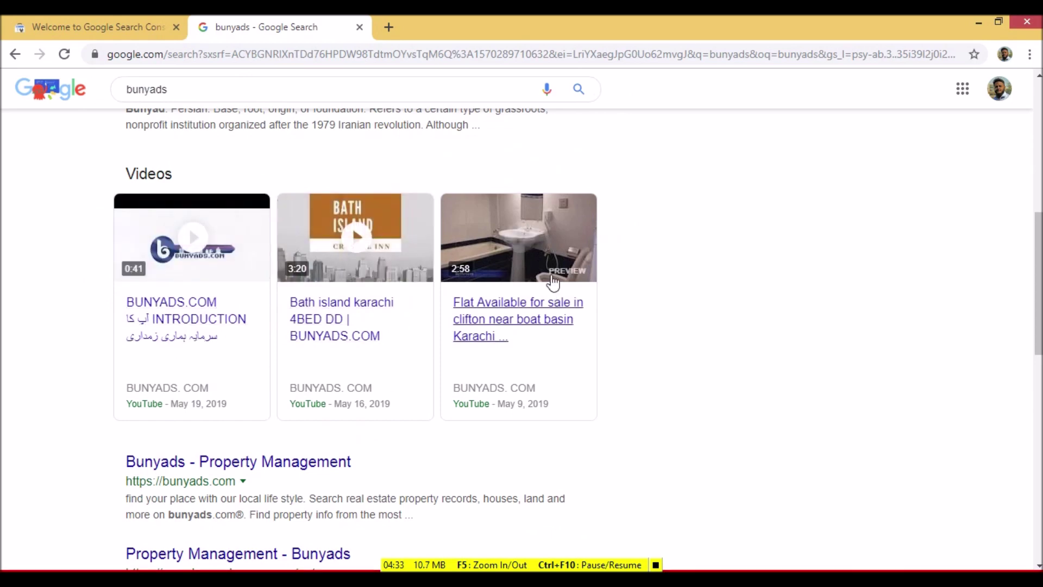
scroll(287, 494, "down", 1)
scroll(287, 493, "down", 1)
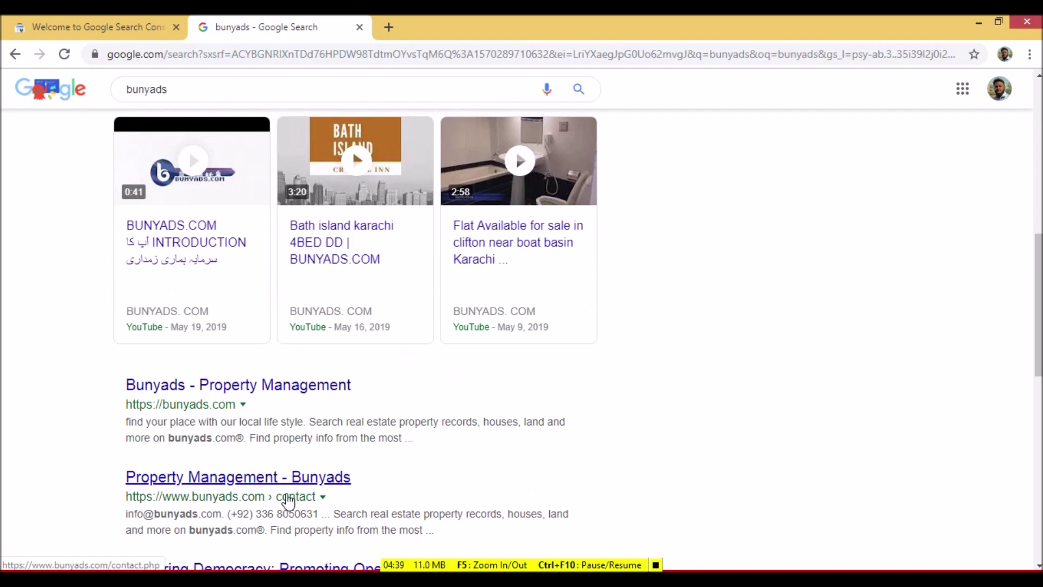
left_click(56, 23)
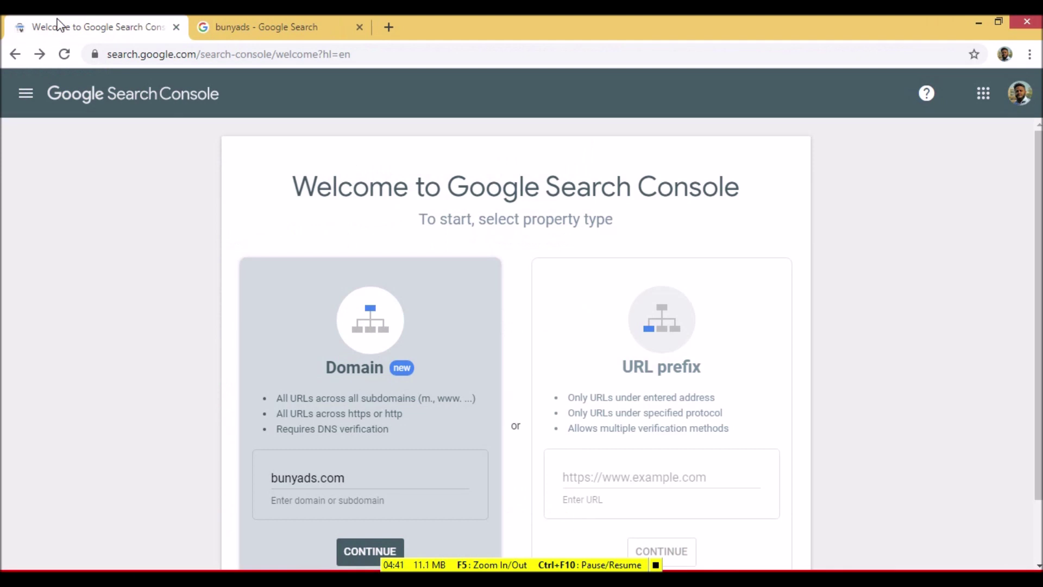
Open the bunyads.com Domain property from the Search Console property list.
left_click(88, 107)
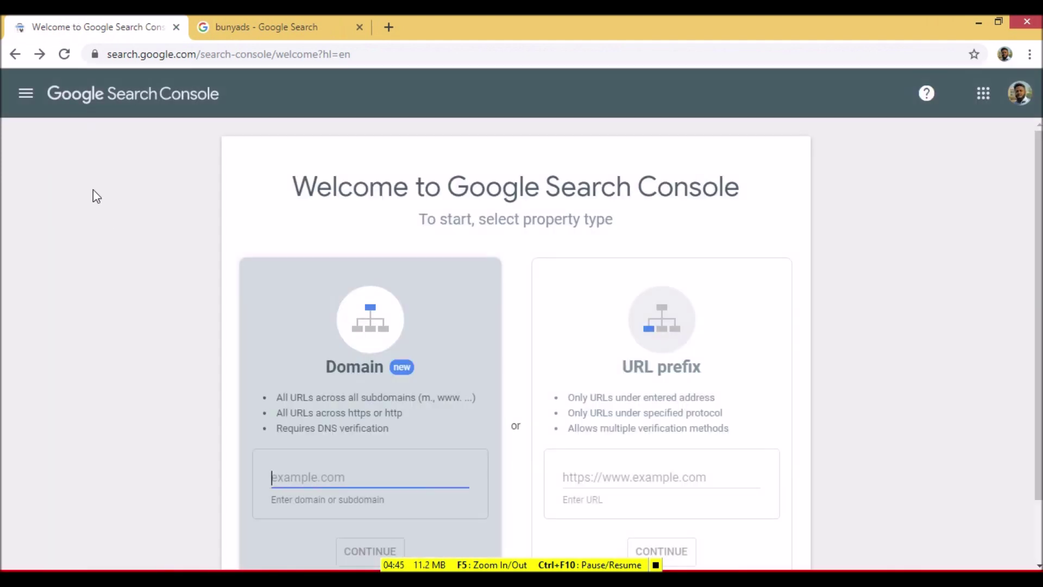
left_click(32, 102)
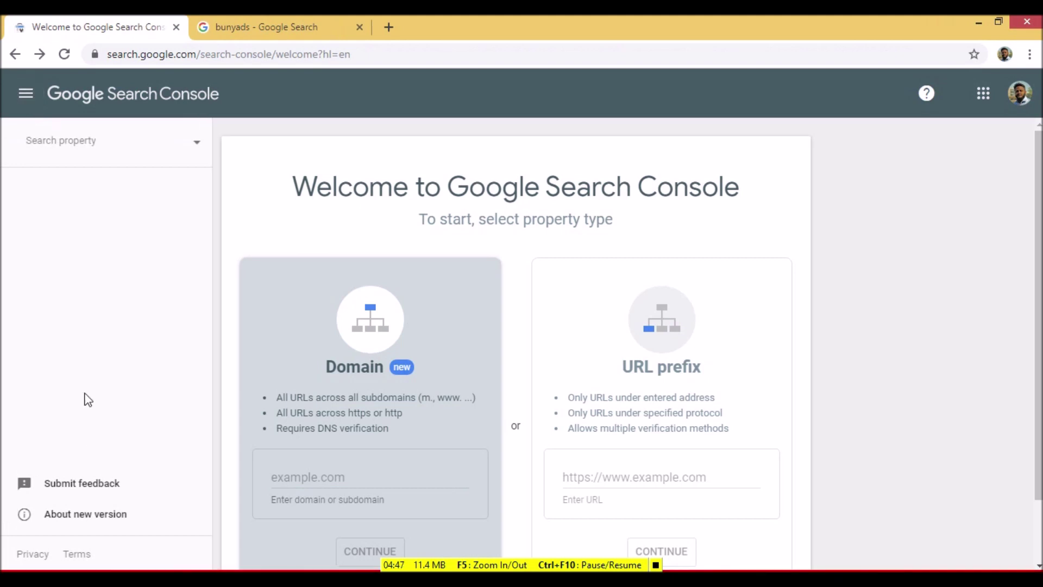
left_click(198, 146)
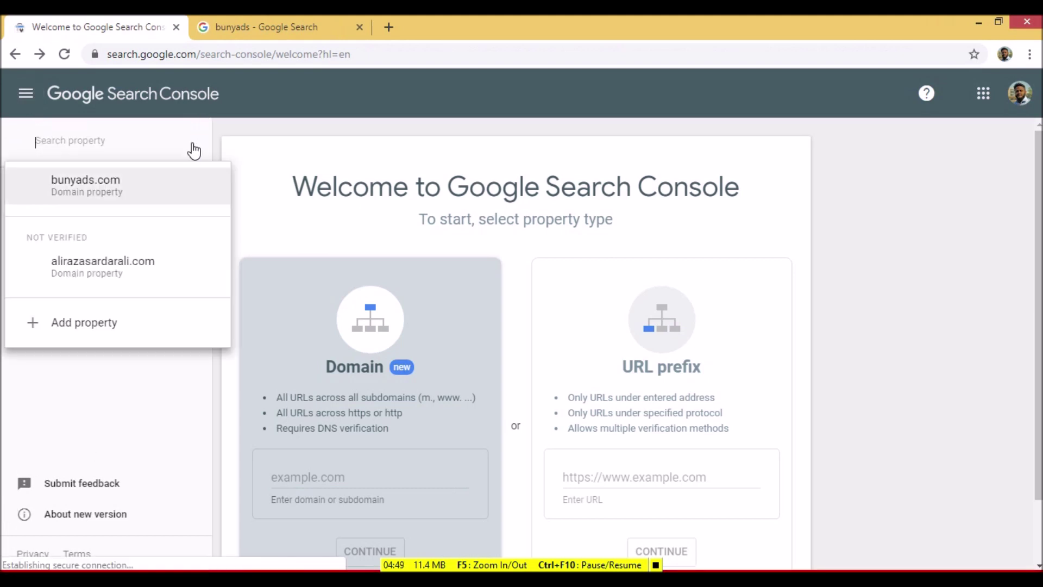
left_click(98, 192)
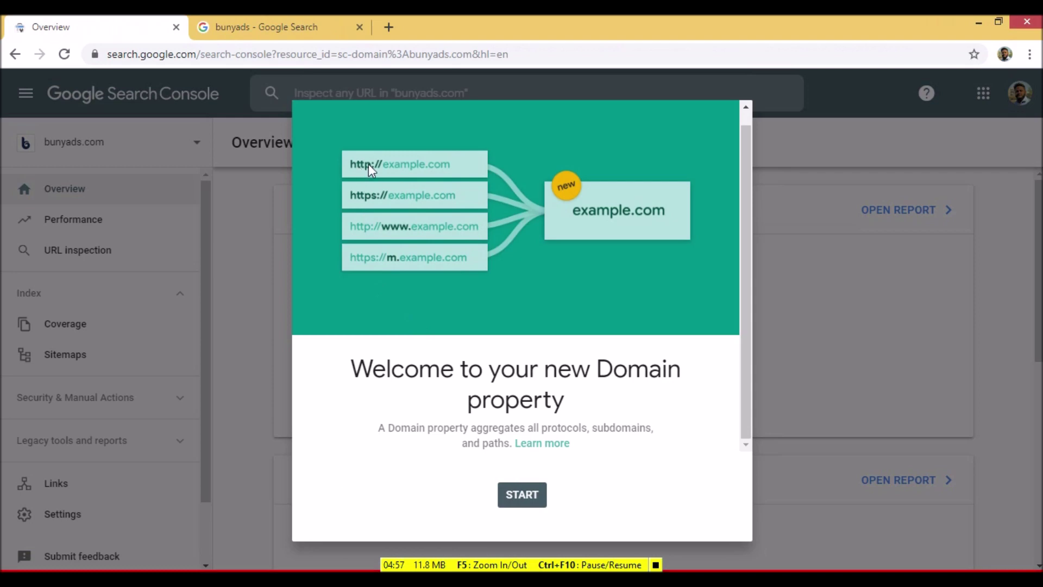
Dismiss the welcome and tour tip on the bunyads.com Overview, then view Performance.
left_click(522, 503)
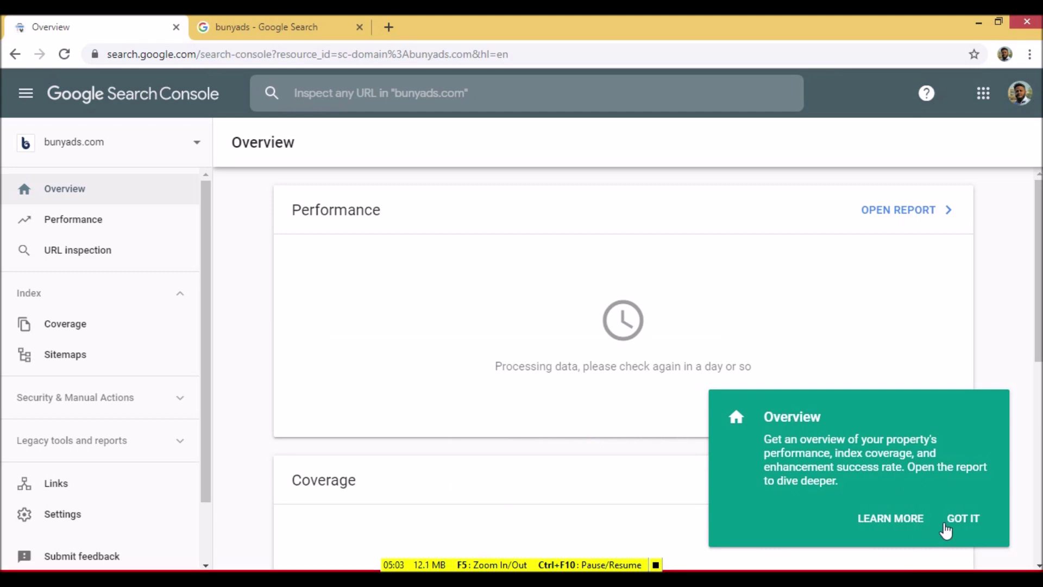
left_click(962, 517)
scroll(442, 337, "down", 3)
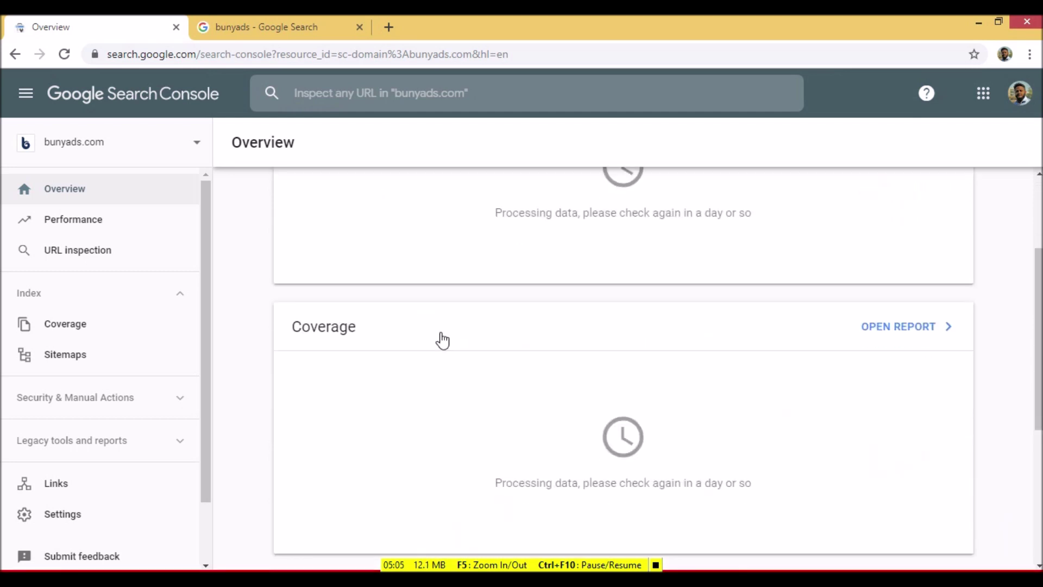
scroll(443, 339, "down", 5)
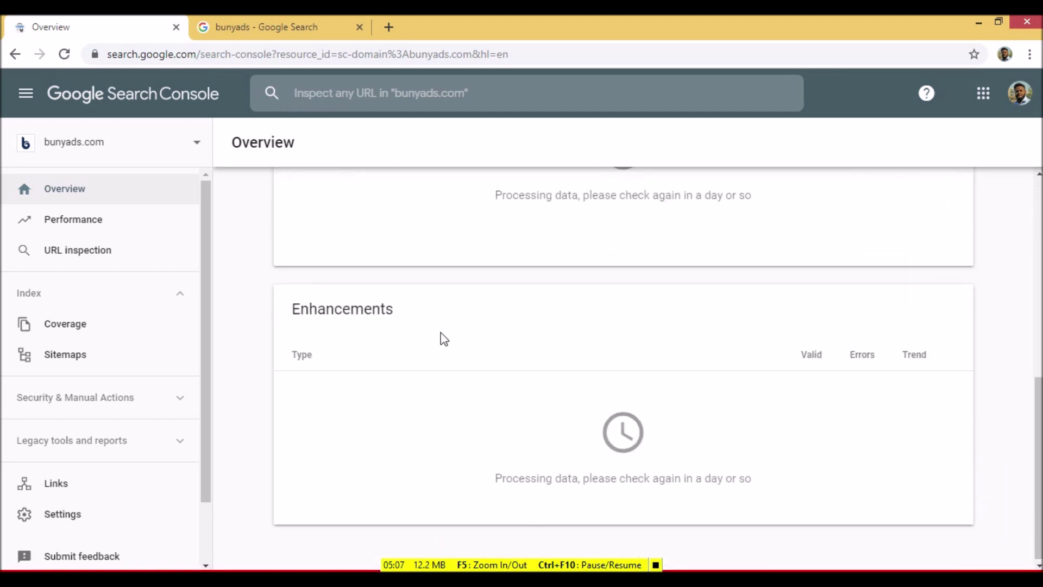
left_click(74, 227)
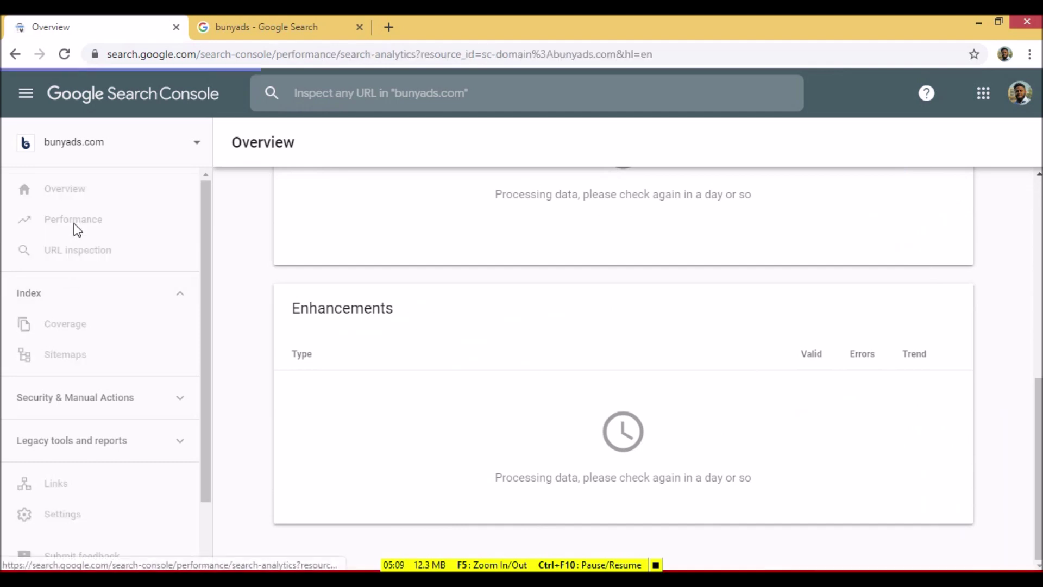
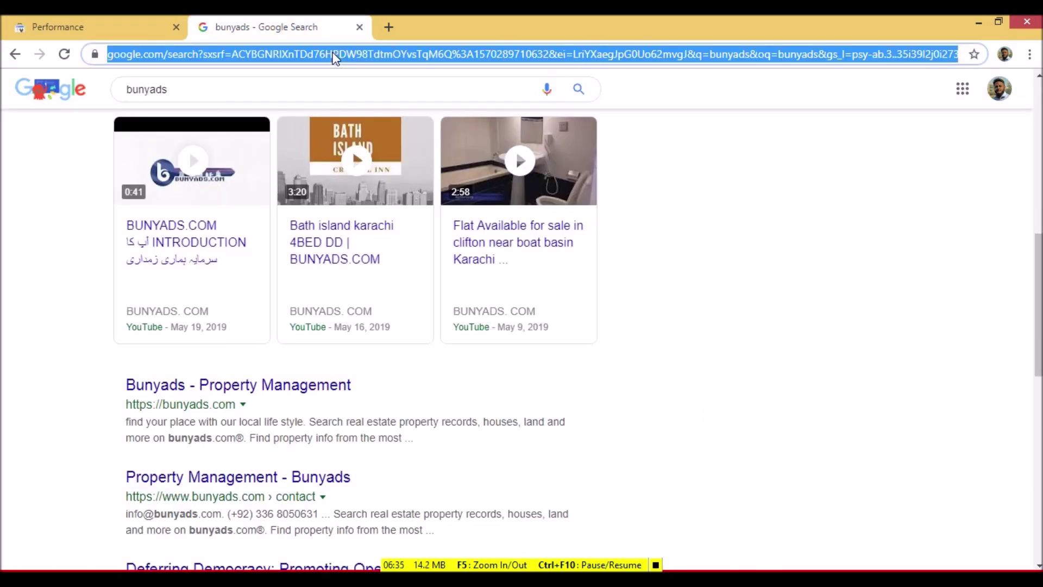
Search Google for 'bing web master' and open the Webmaster Tools - Bing result.
type("we")
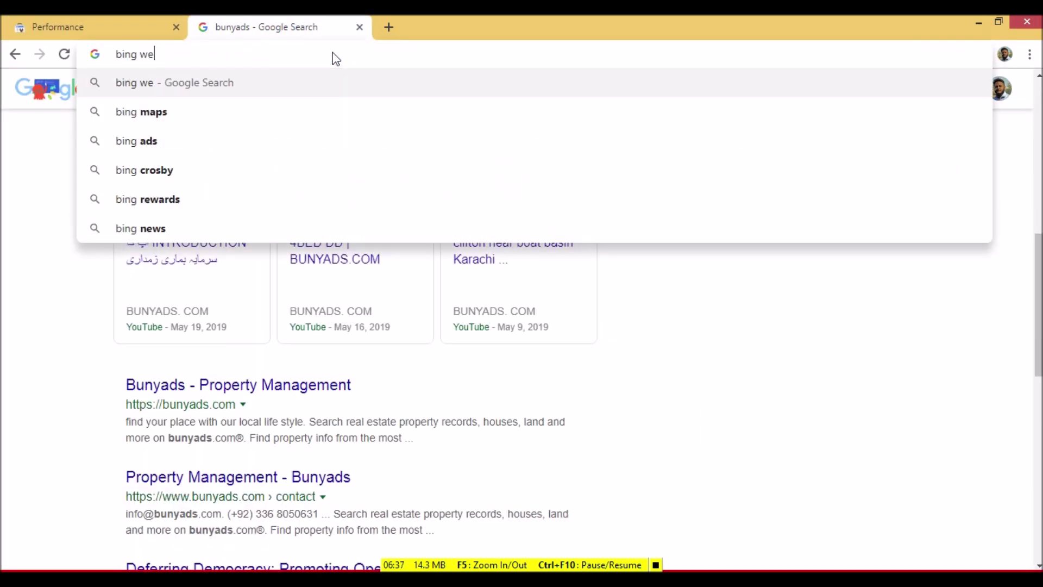
type("b master")
key("Return")
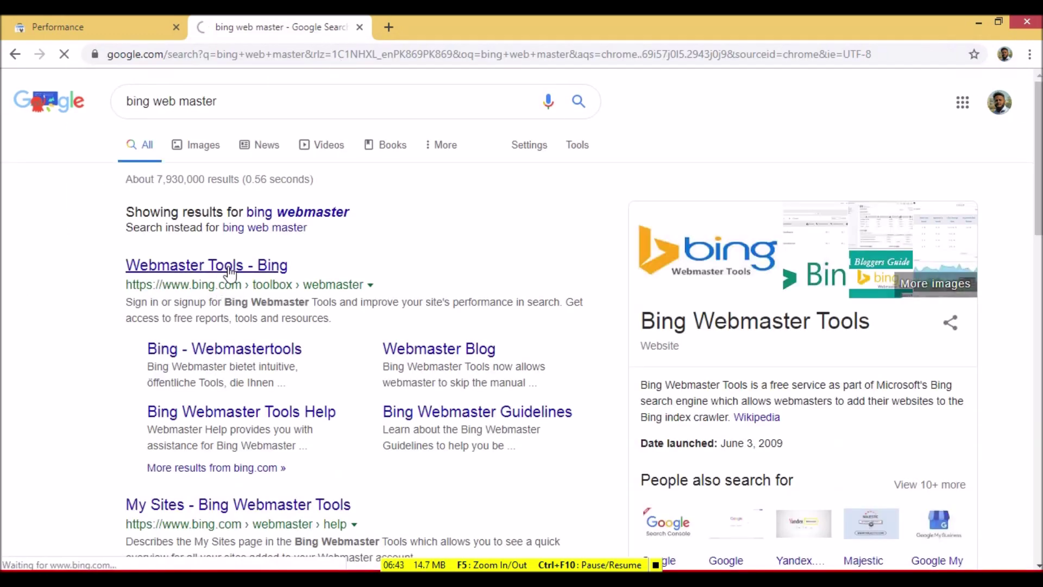
left_click(230, 271)
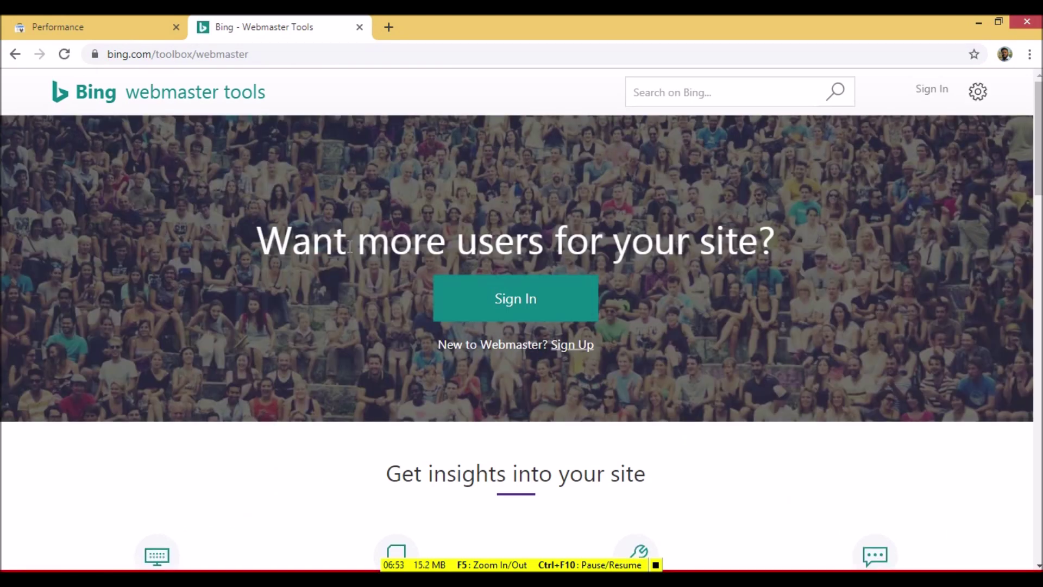
Begin signing in to Bing Webmaster Tools, choosing Microsoft as the account type.
scroll(506, 350, "down", 3)
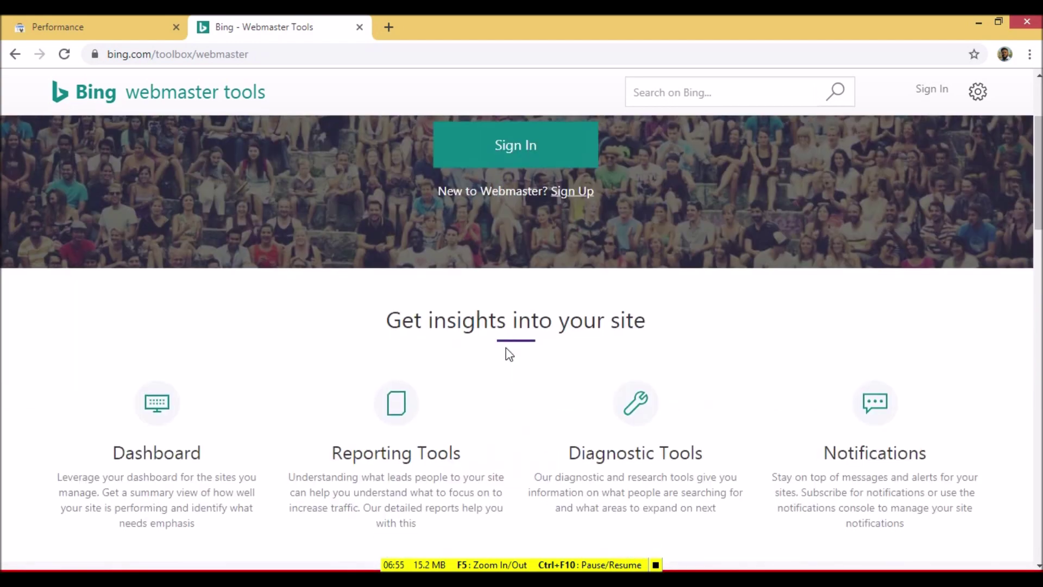
scroll(506, 351, "up", 3)
left_click(519, 304)
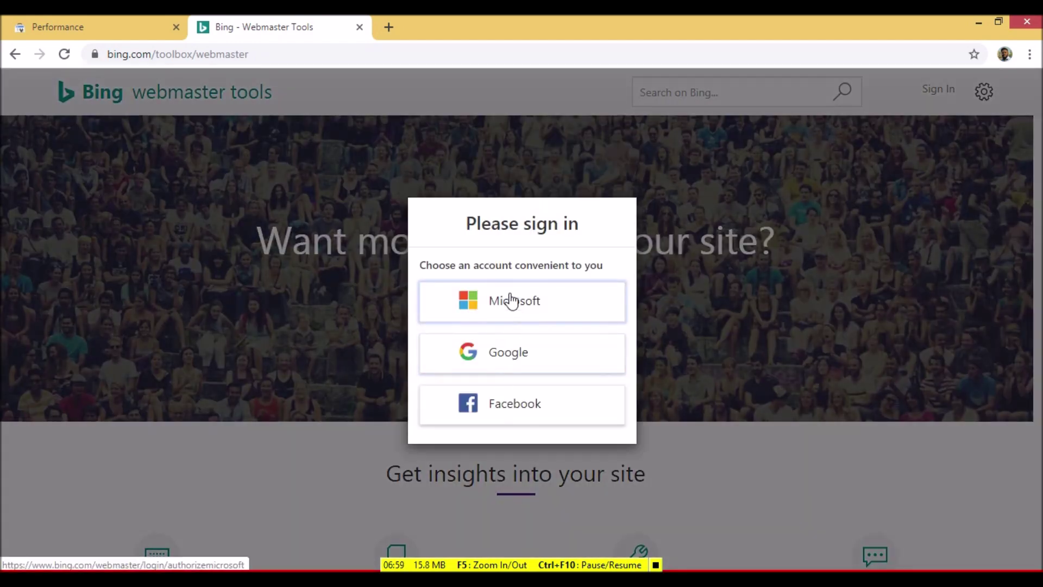
left_click(509, 301)
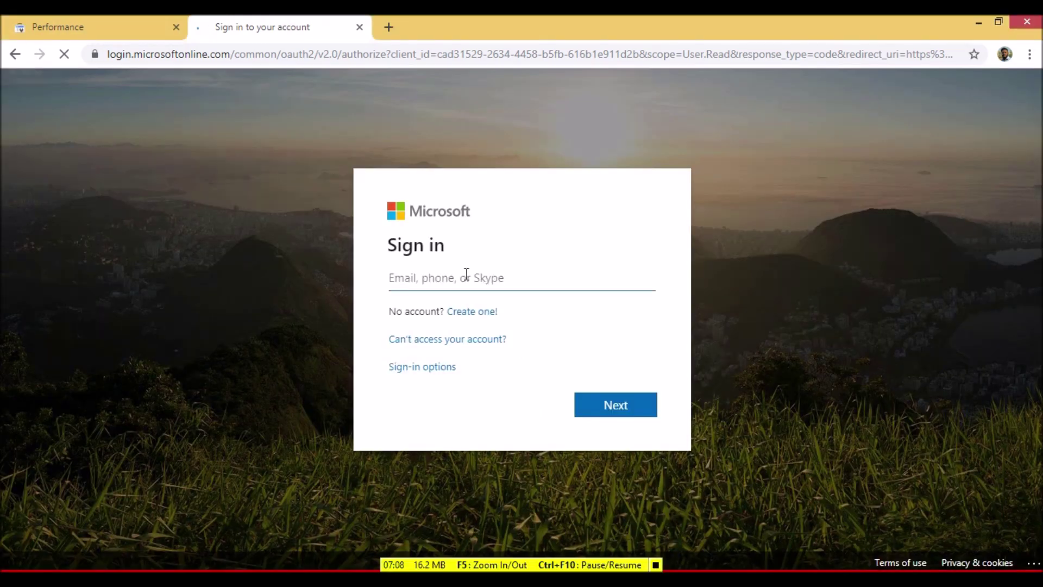
Sign in with the Microsoft account e-mail and the account password.
type("perfectdeadshot")
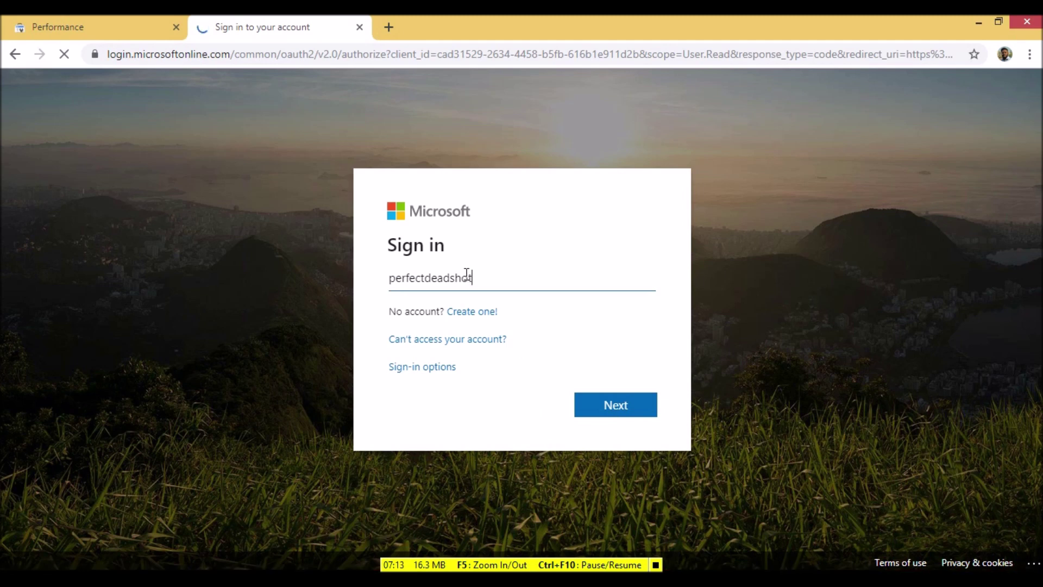
key("Return")
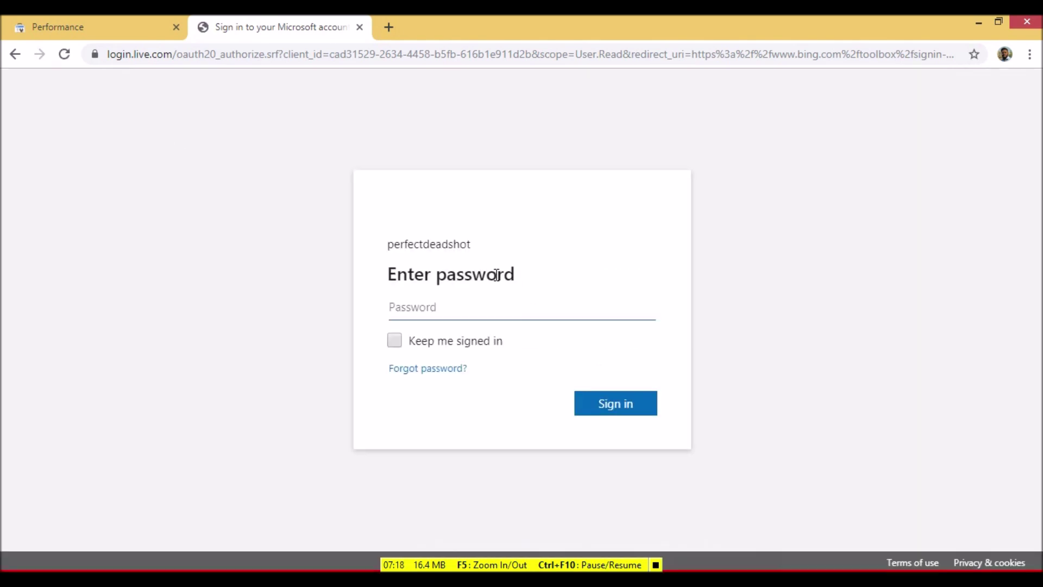
type("*********")
key("Return")
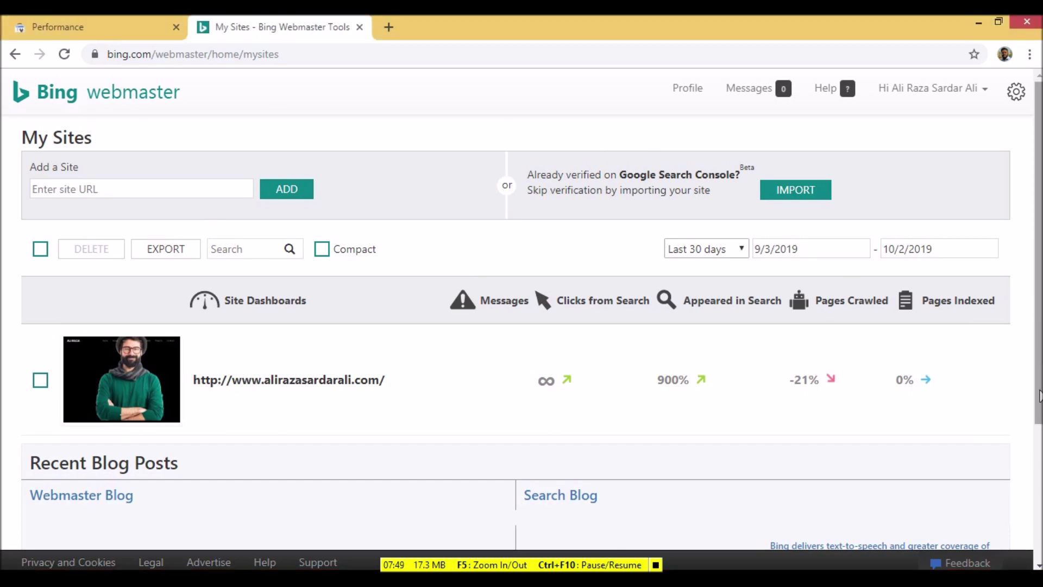
scroll(657, 316, "down", 2)
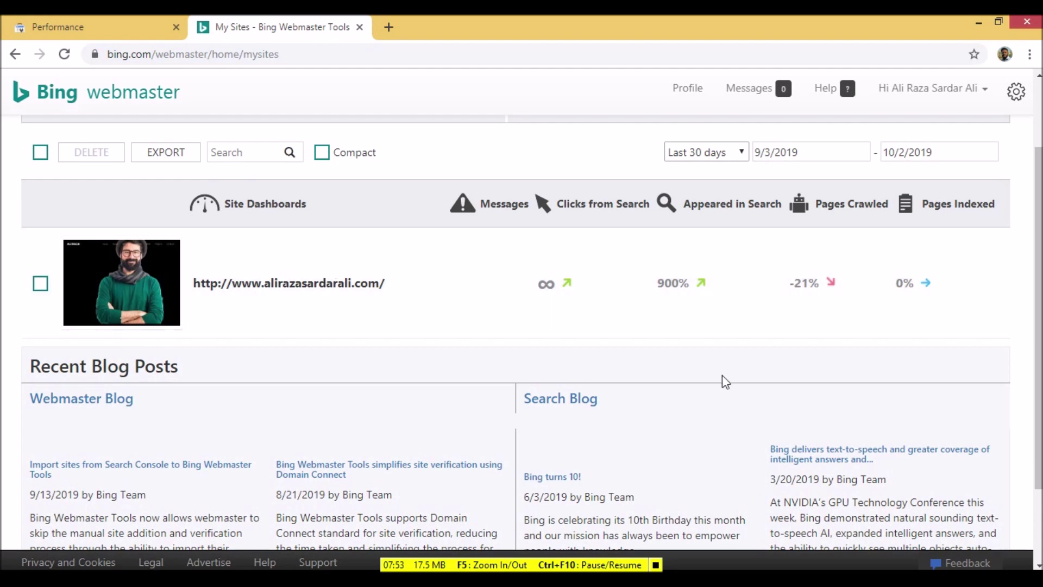
scroll(957, 294, "up", 2)
left_click(130, 185)
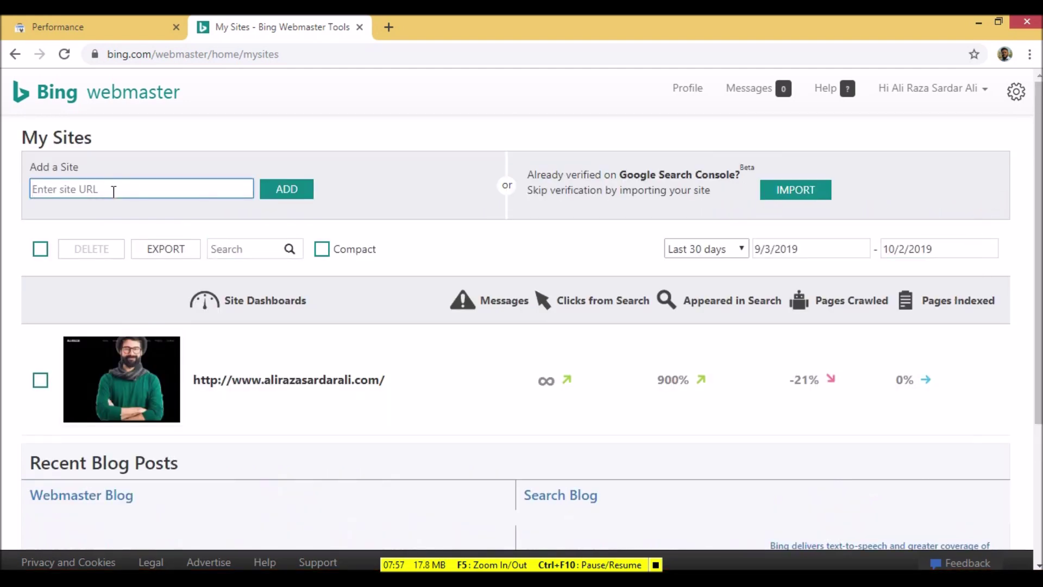
type("http://bunyads")
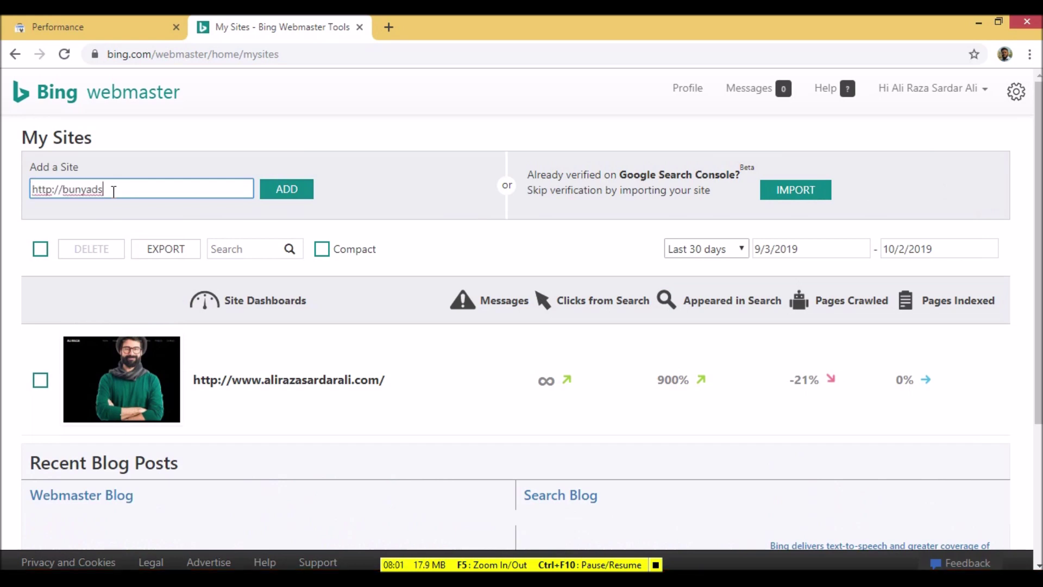
type(".c")
left_click(388, 27)
Go to bing.com and search for 'bunyads', correcting the misspelled 'bunyards' query.
type("bing.com")
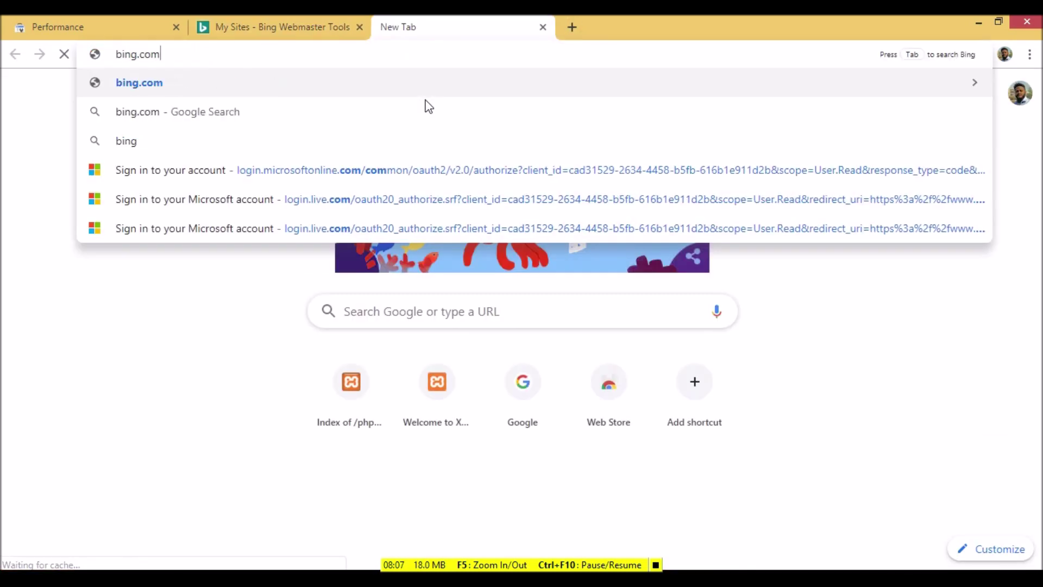
key("Return")
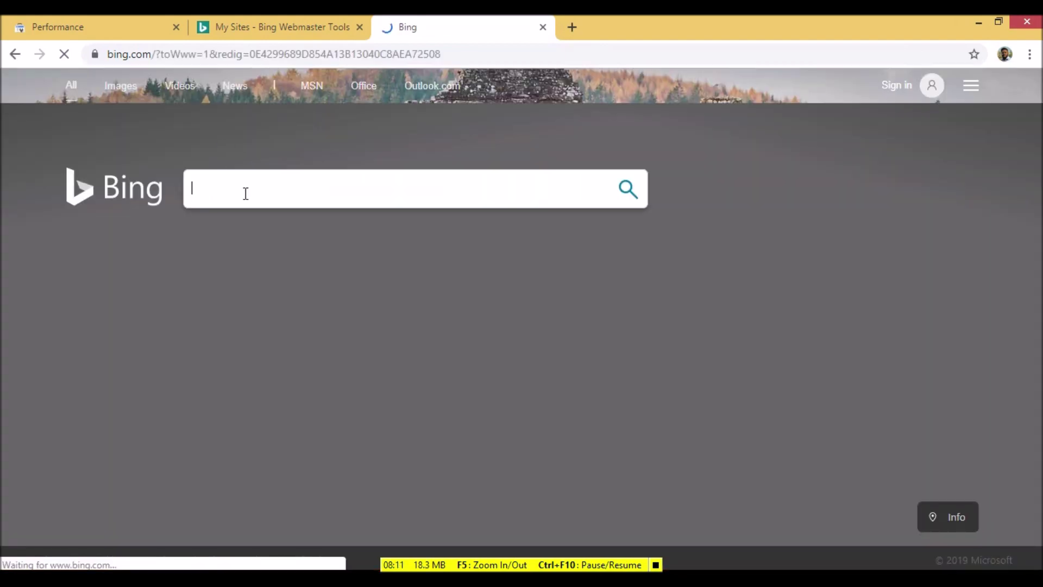
type("bunyads")
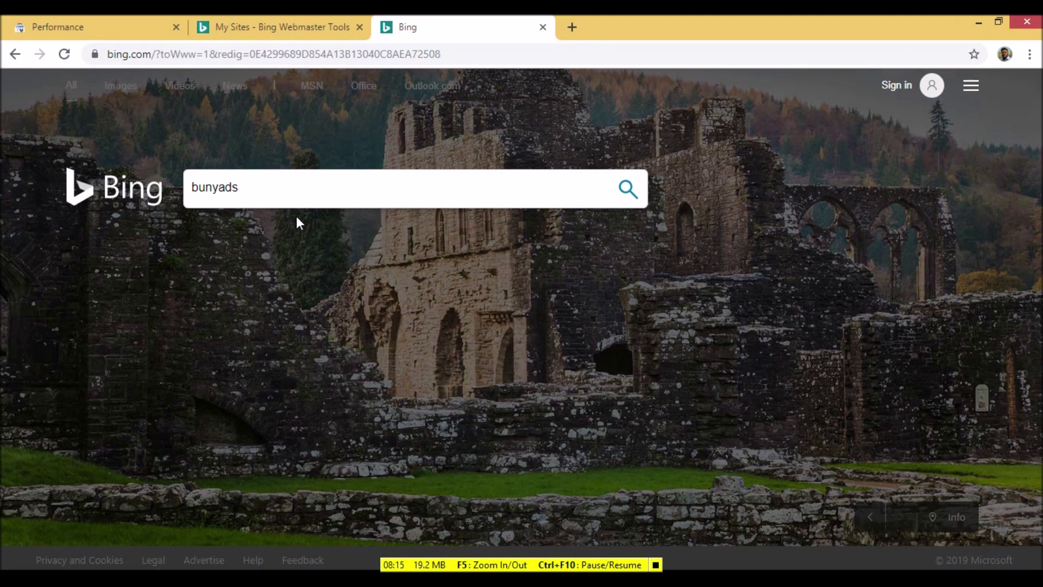
left_click(389, 218)
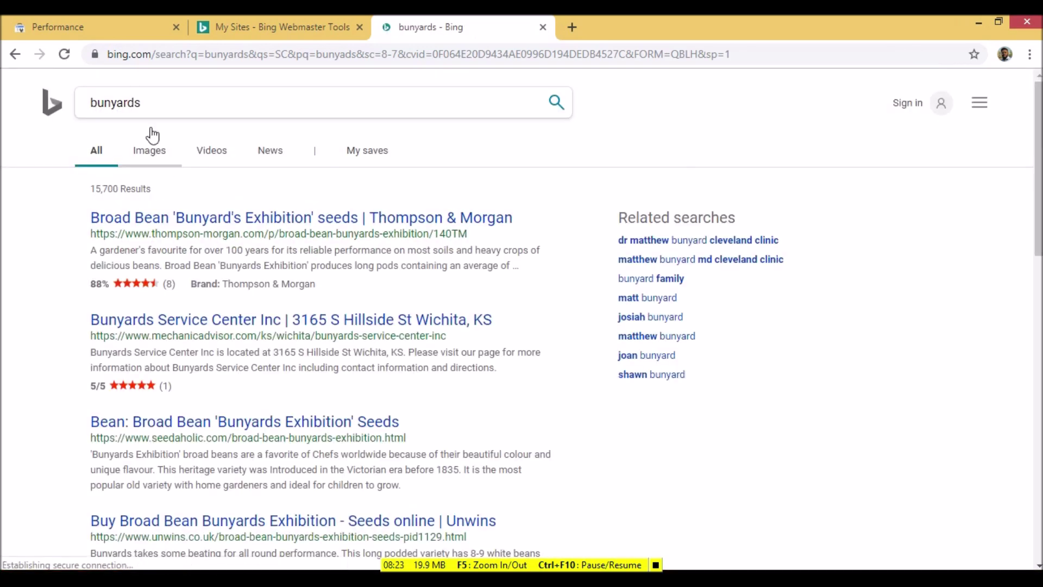
left_click_drag(139, 103, 32, 109)
type("bunya")
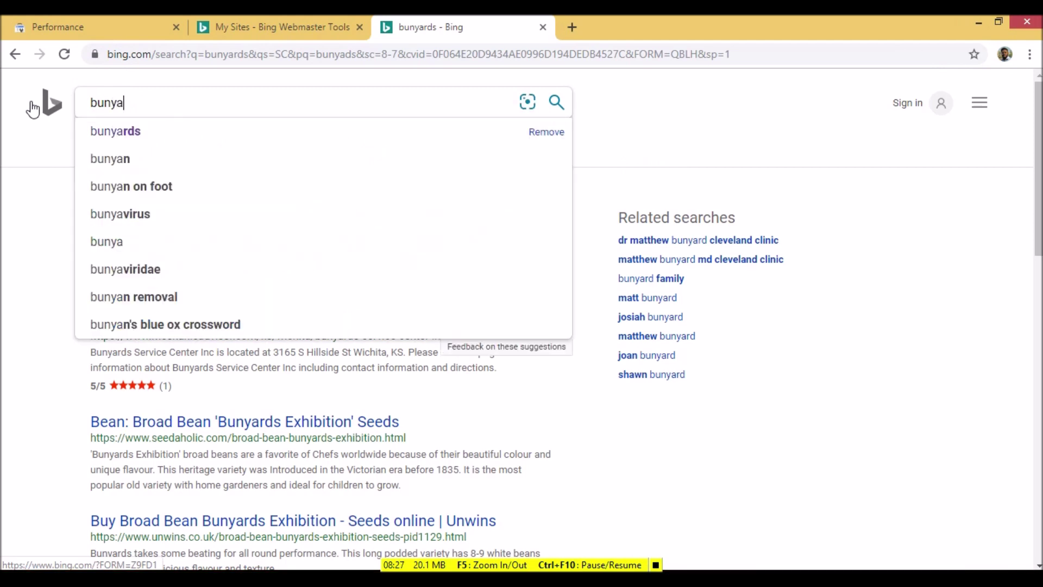
type("ds")
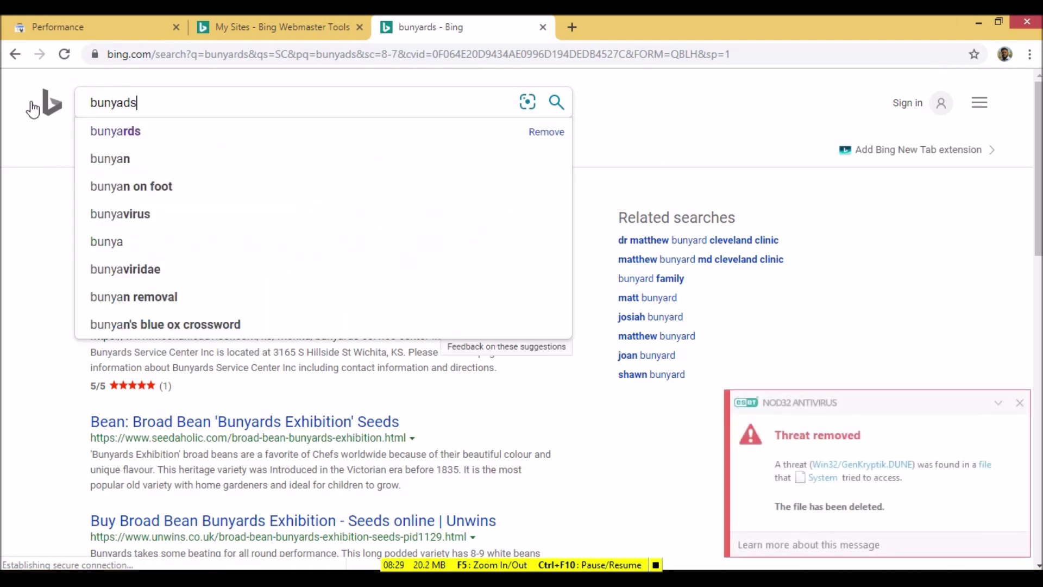
key("Return")
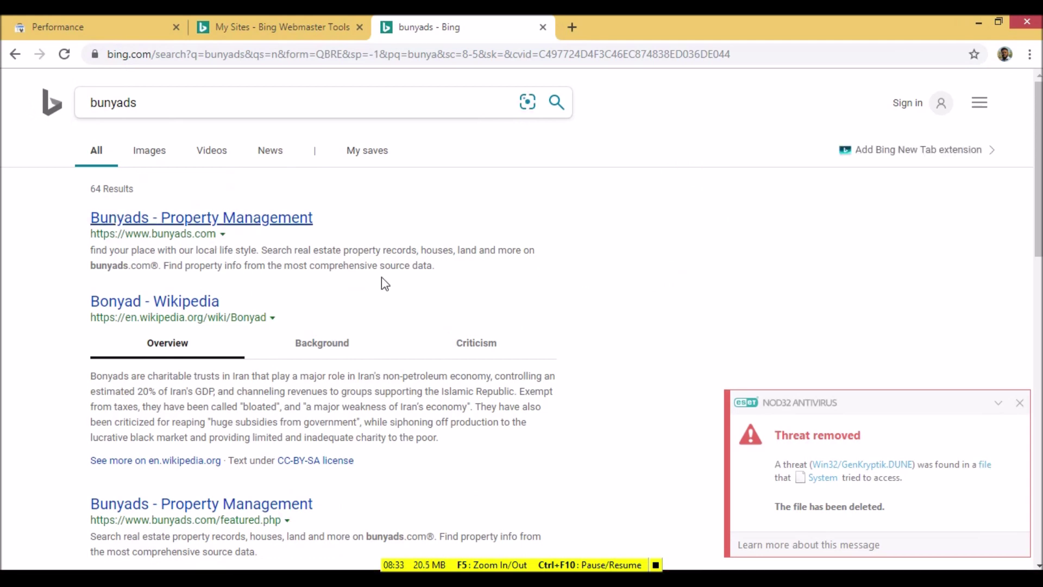
Open the Bunyads - Property Management result, then return to the My Sites tab.
scroll(301, 289, "down", 1)
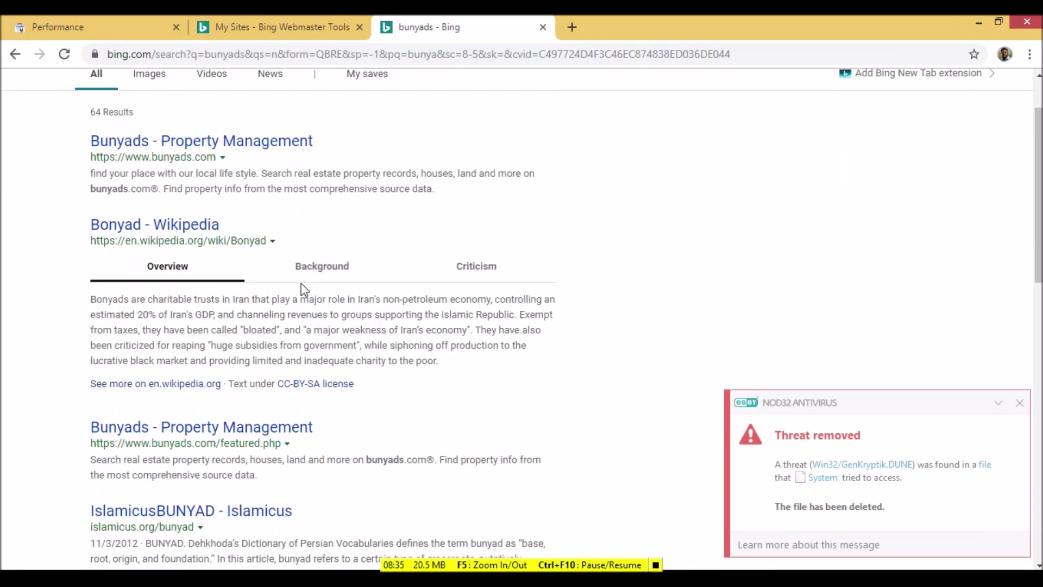
scroll(303, 290, "down", 2)
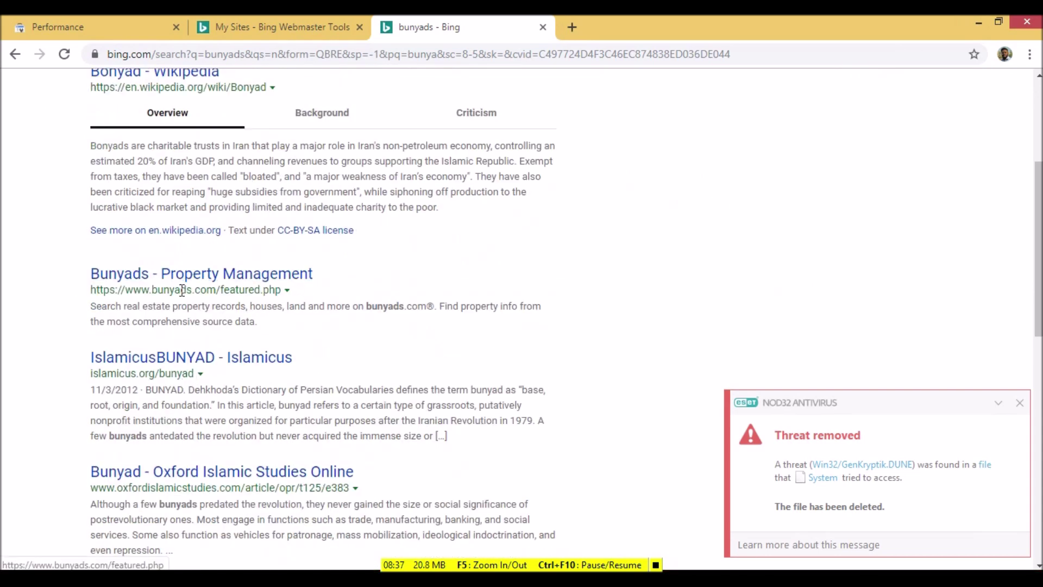
scroll(228, 282, "down", 1)
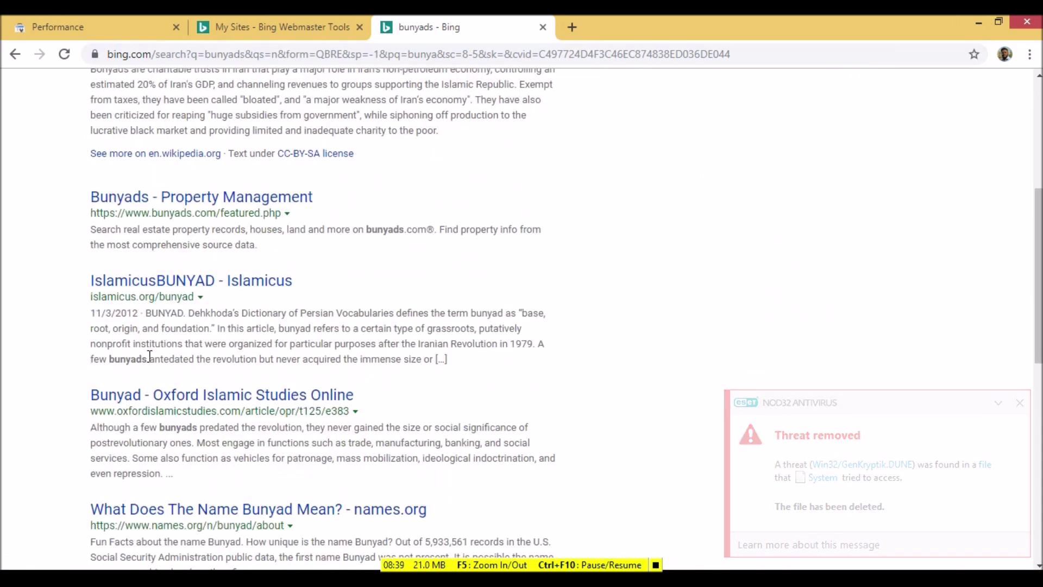
scroll(269, 489, "up", 4)
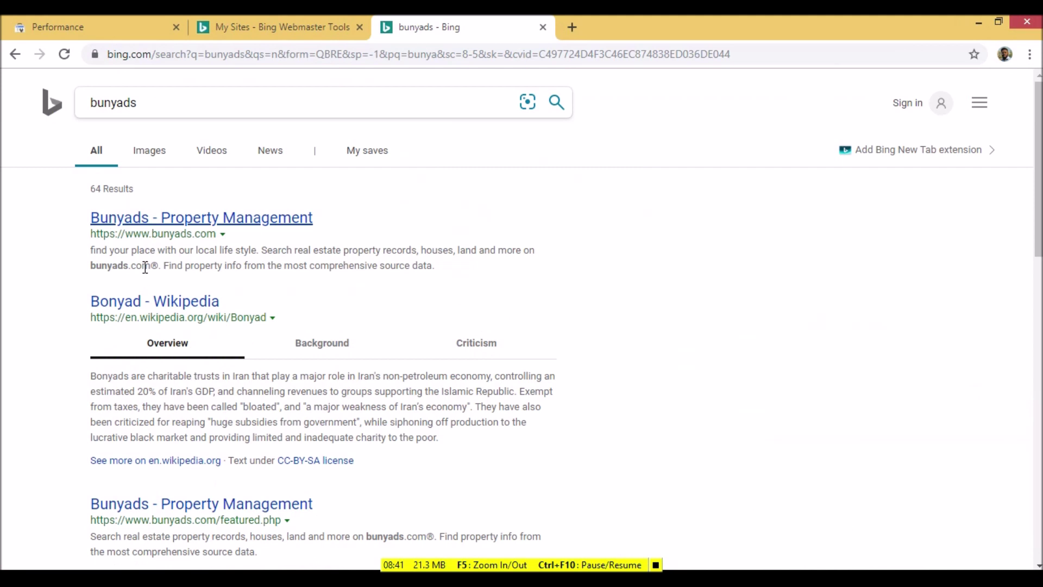
left_click(187, 226)
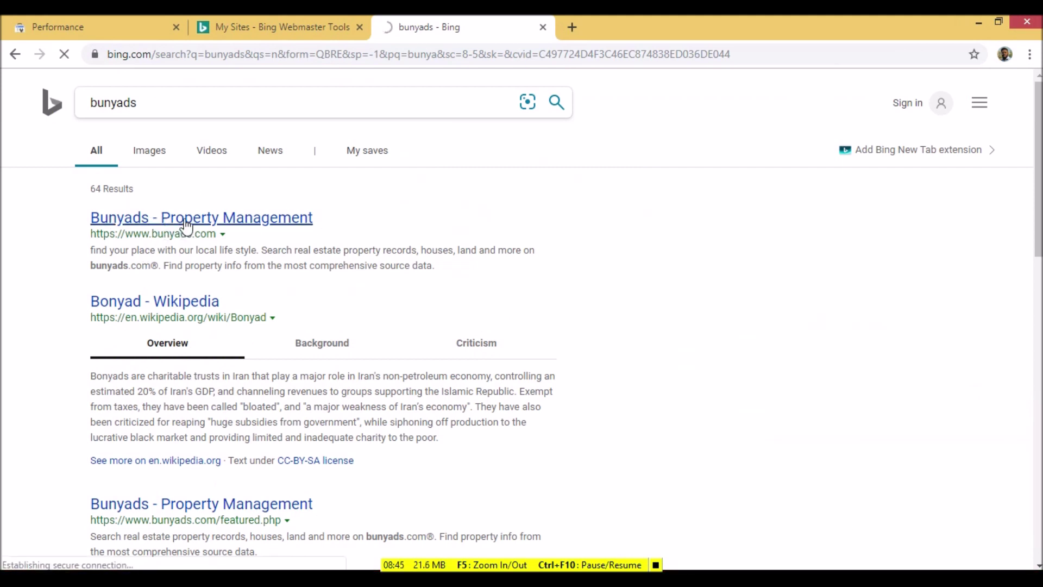
left_click(290, 30)
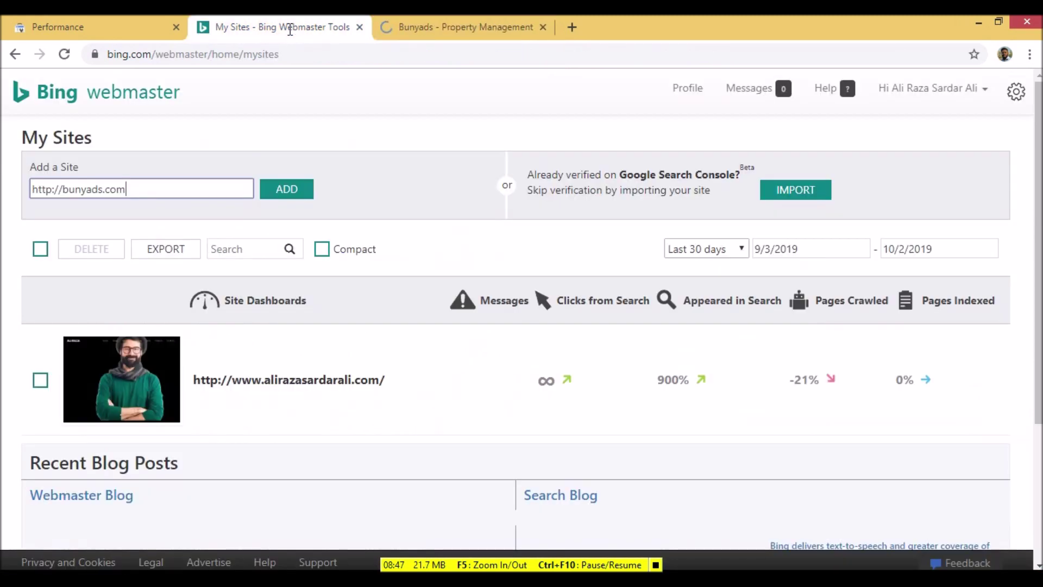
left_click_drag(135, 187, 15, 188)
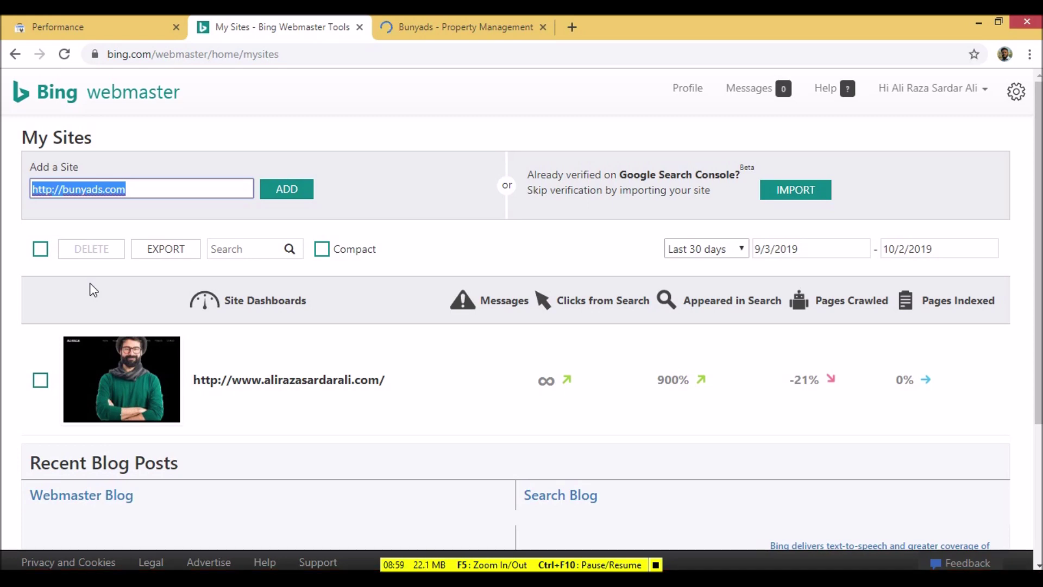
left_click(432, 28)
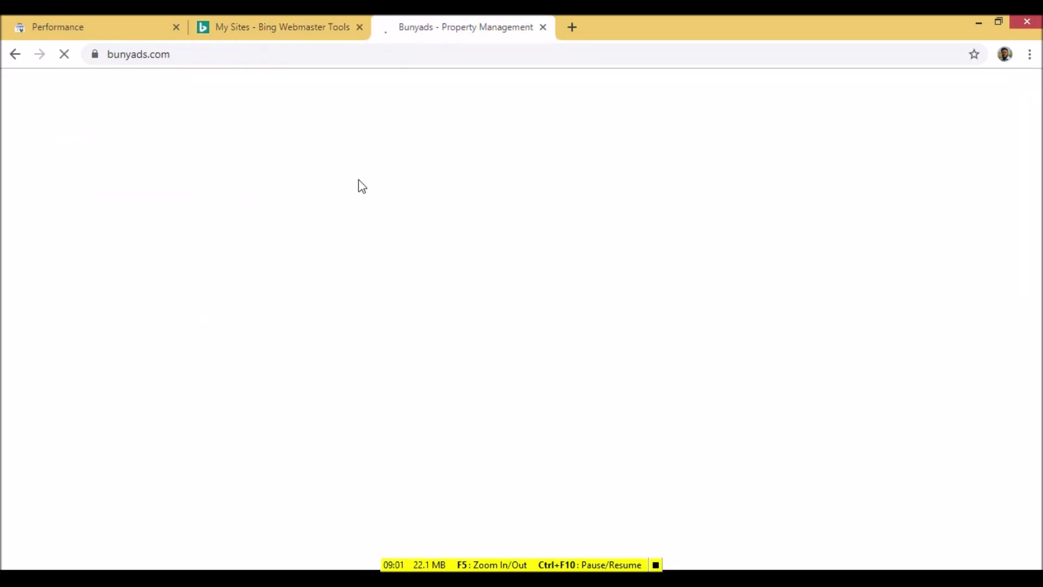
left_click(292, 27)
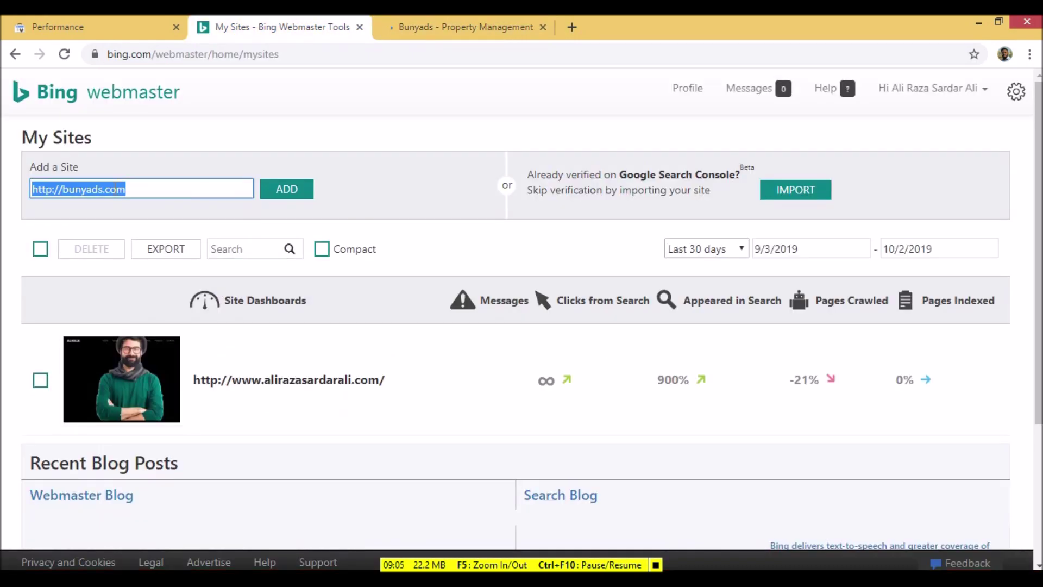
left_click(285, 195)
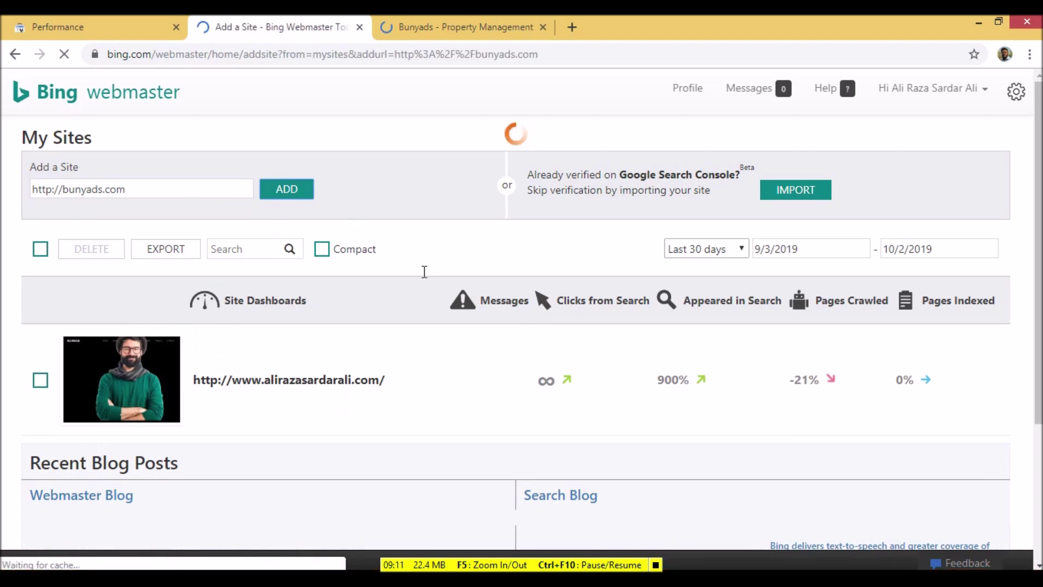
left_click(118, 240)
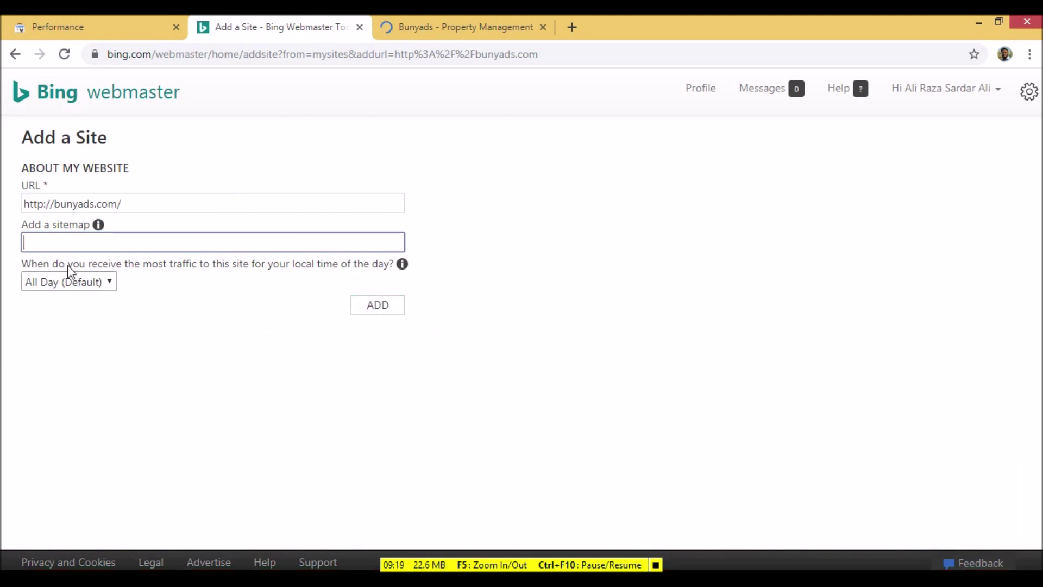
Add bunyads.com with the sitemap left blank and traffic time All Day (Default).
left_click(396, 311)
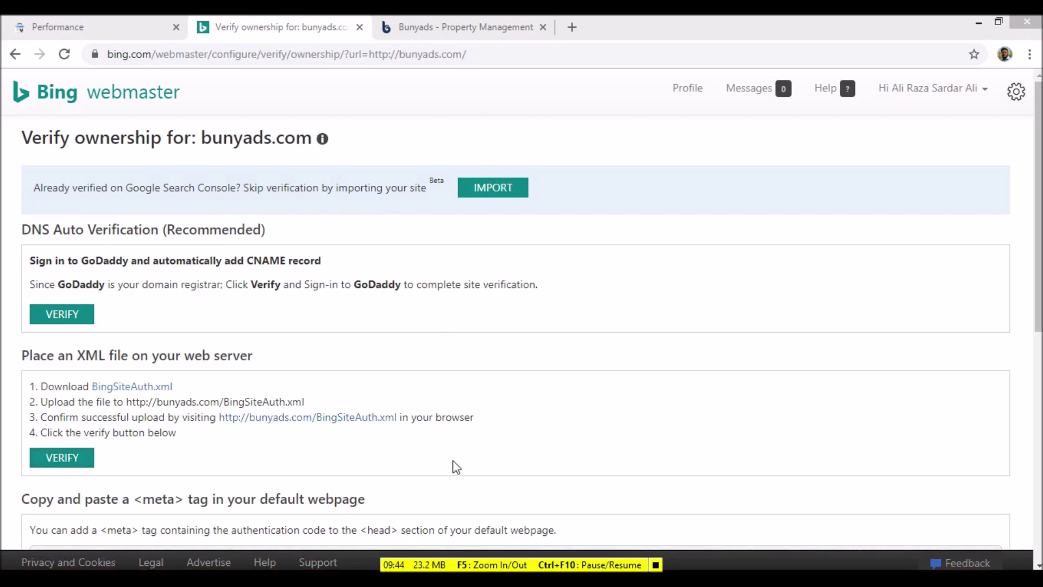
scroll(777, 435, "down", 4)
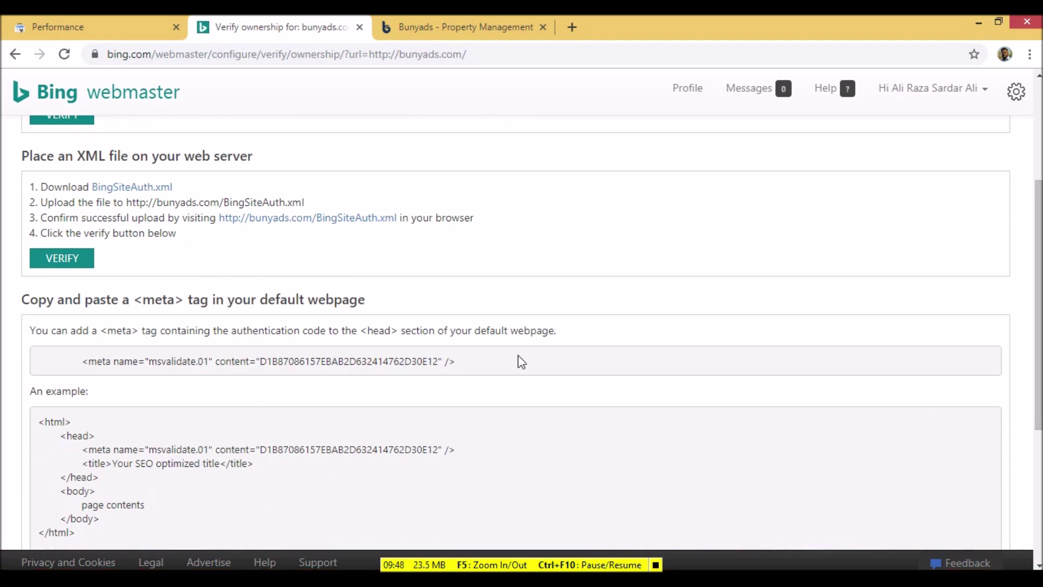
scroll(519, 358, "up", 4)
scroll(520, 358, "down", 4)
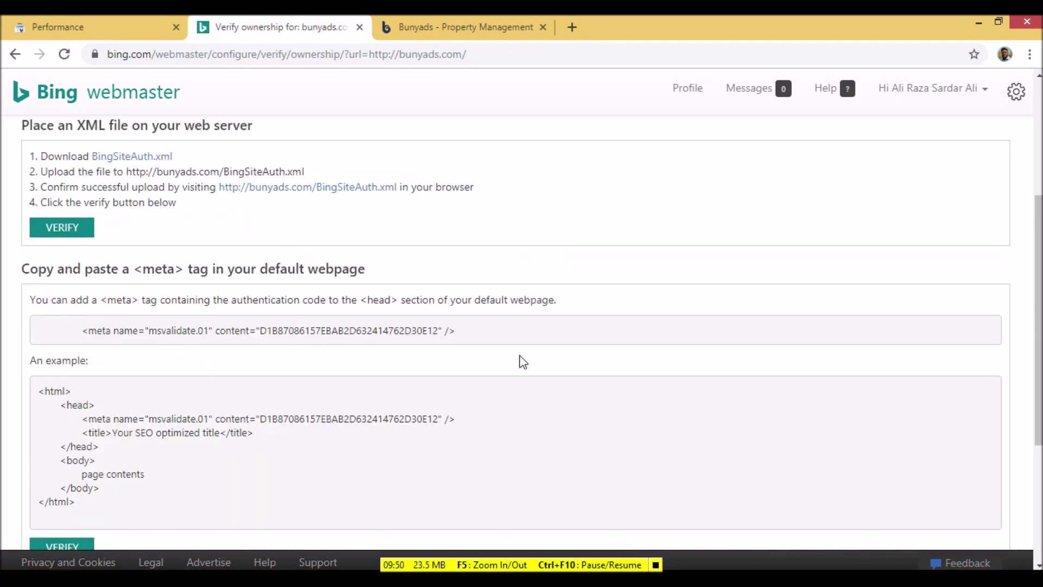
scroll(537, 366, "down", 4)
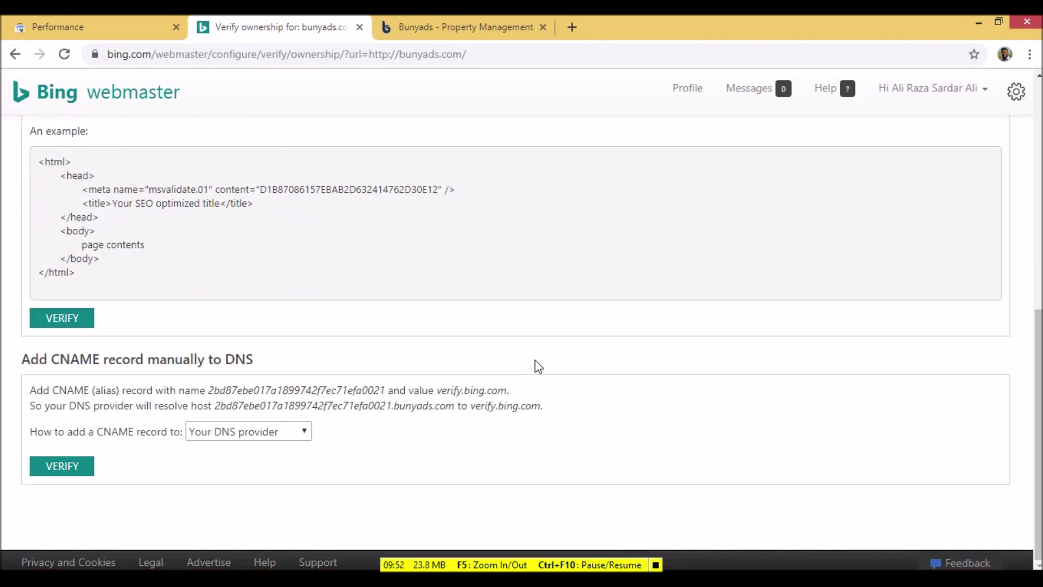
scroll(535, 370, "up", 8)
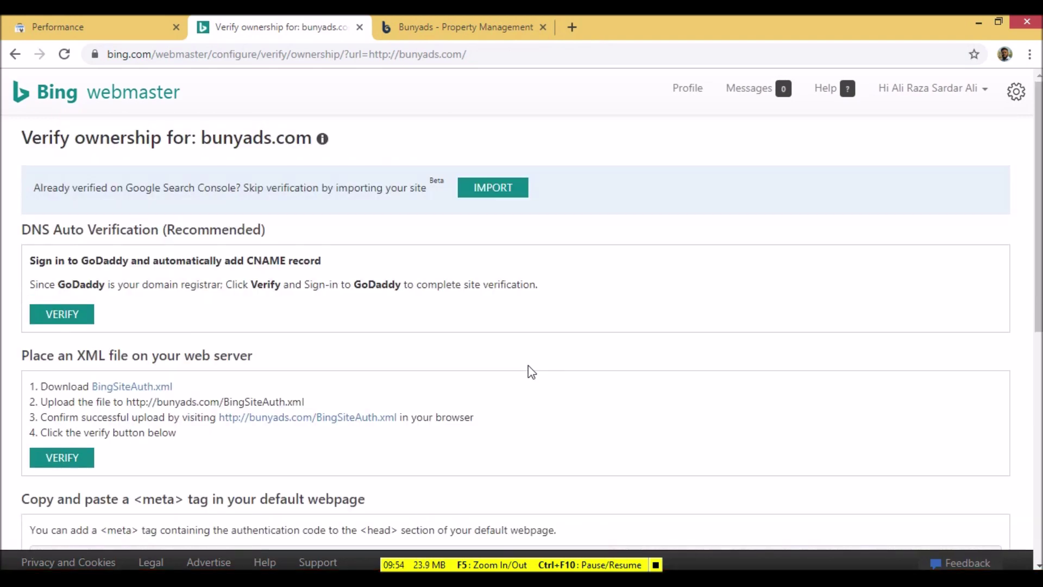